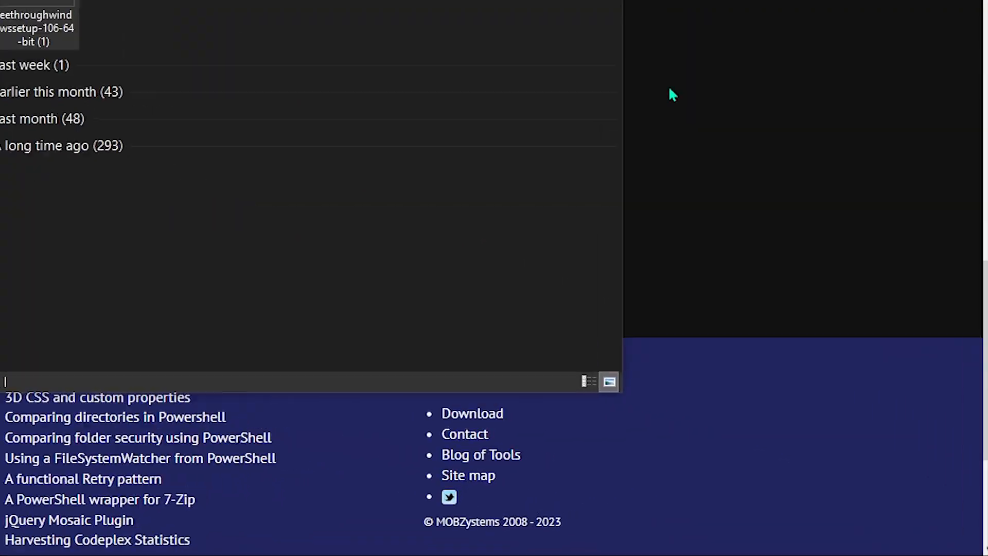
Step: Open the See Through Windows options and briefly toggle Preview transparency on and off to check the window's transparency
right_click(817, 541)
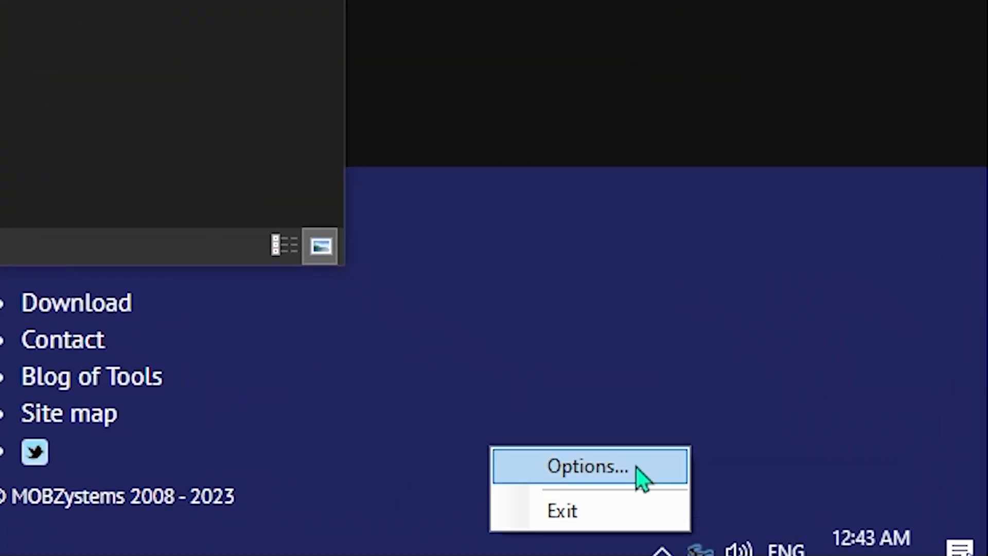
click(644, 476)
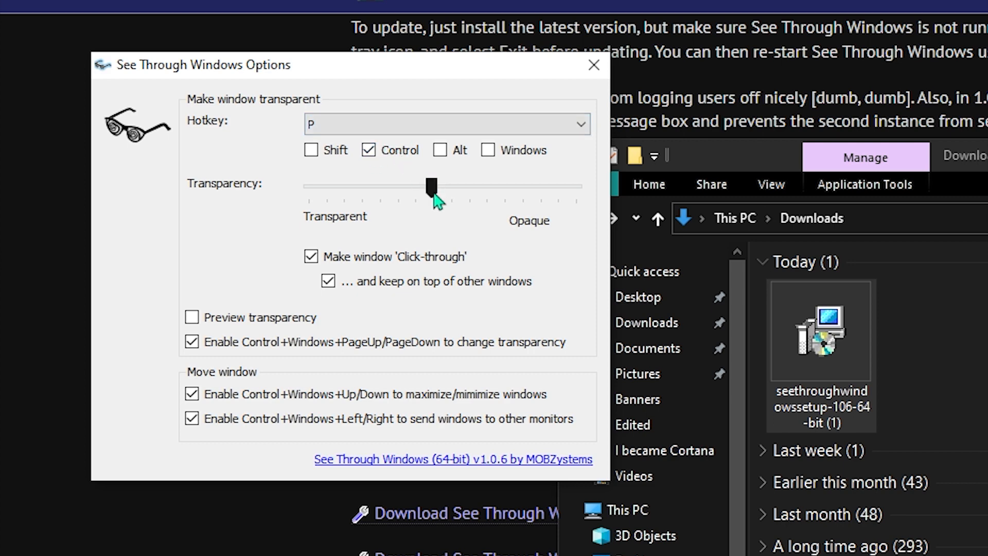
click(192, 317)
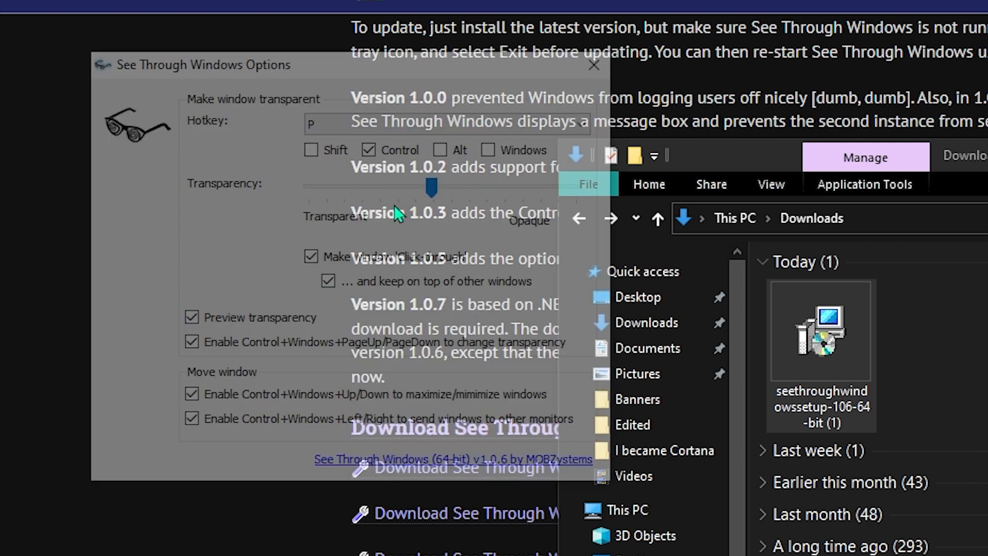
click(191, 318)
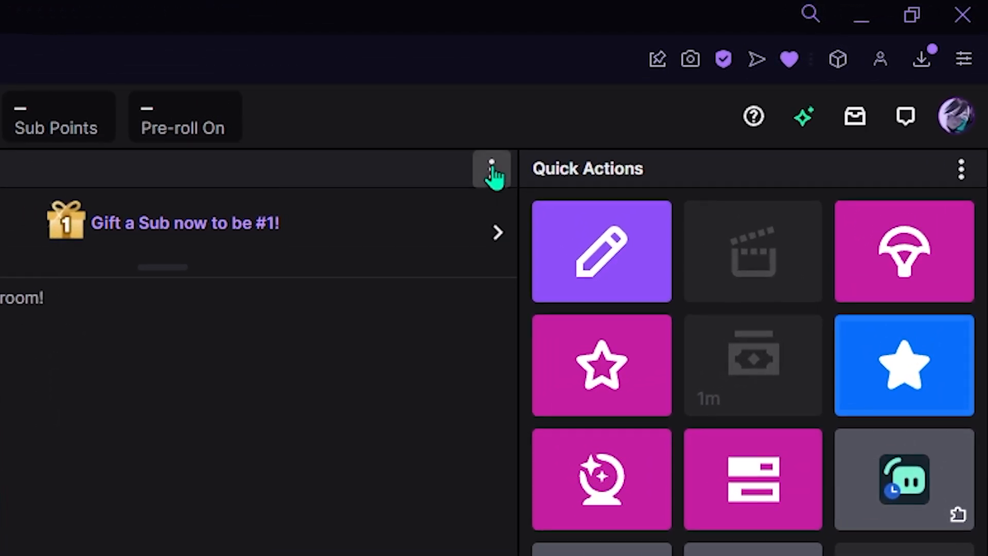
Step: Pop out the chat from the Twitch stream dashboard and select the address of the pop-out window
click(493, 173)
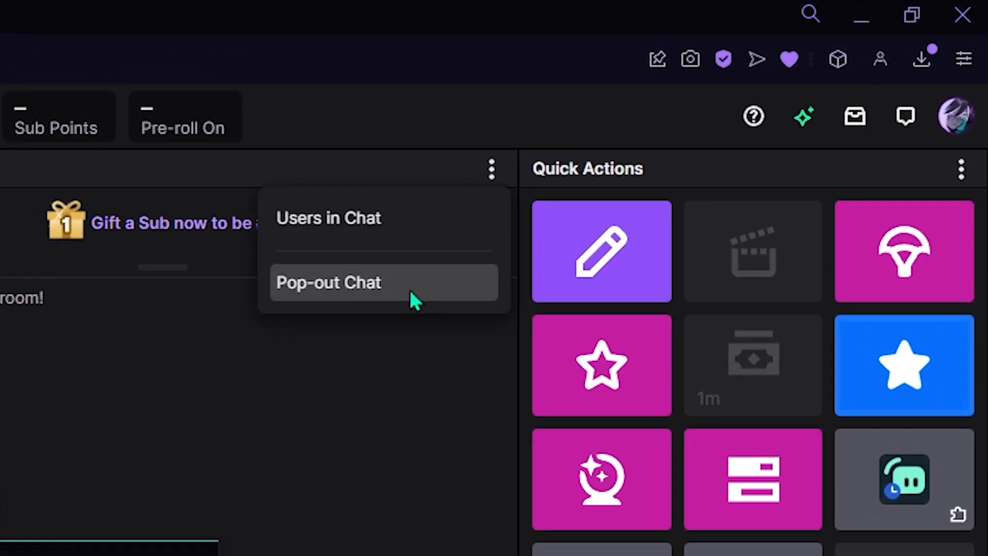
click(413, 298)
click(238, 87)
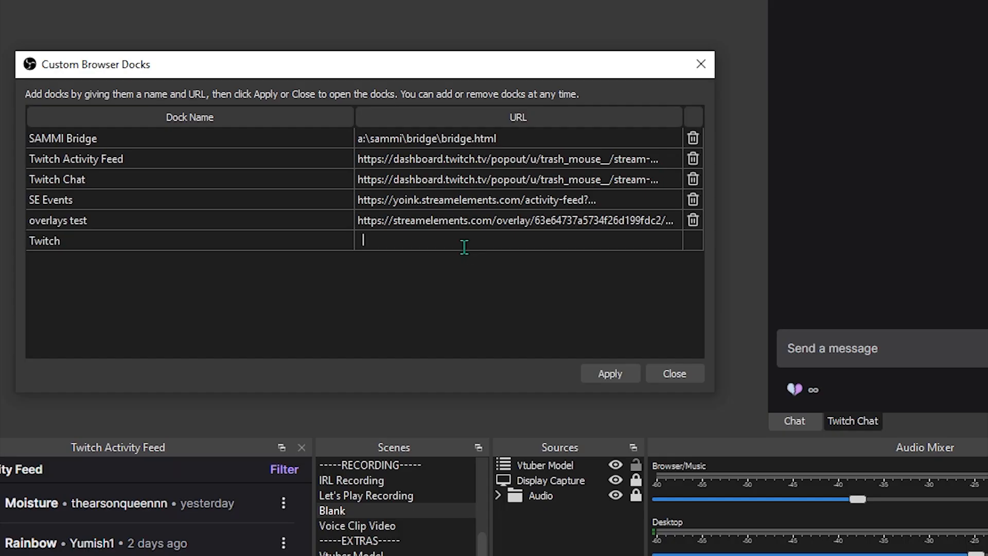
Step: Enter the Twitch pop-out chat URL for the Twitch custom browser dock in OBS, apply it and reposition the floating dock
text(https://dashboard.twitch.tv/popout/u/trash_mouse__/stream-manager/chat?uuid=127a473853f5c7d4daa8b9ba430bb748)
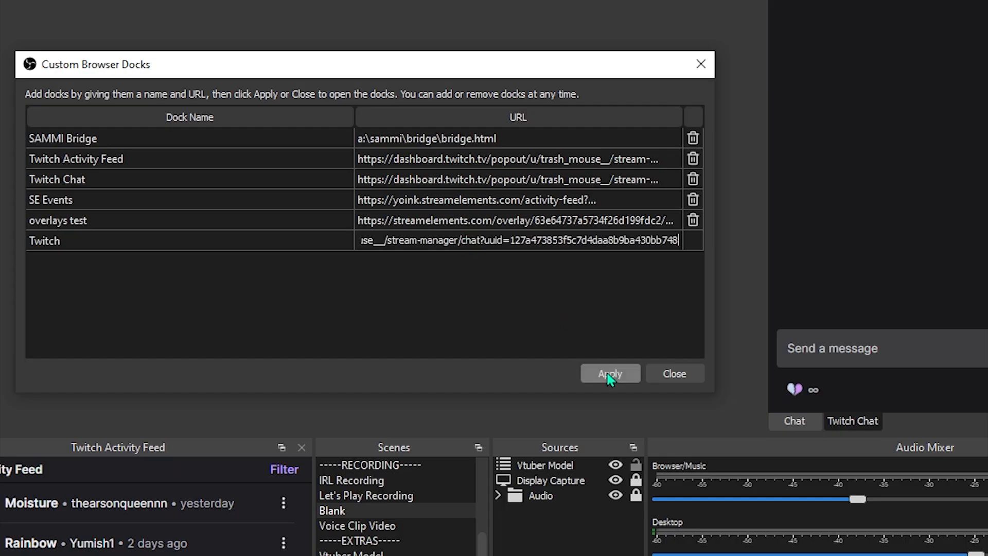
click(610, 374)
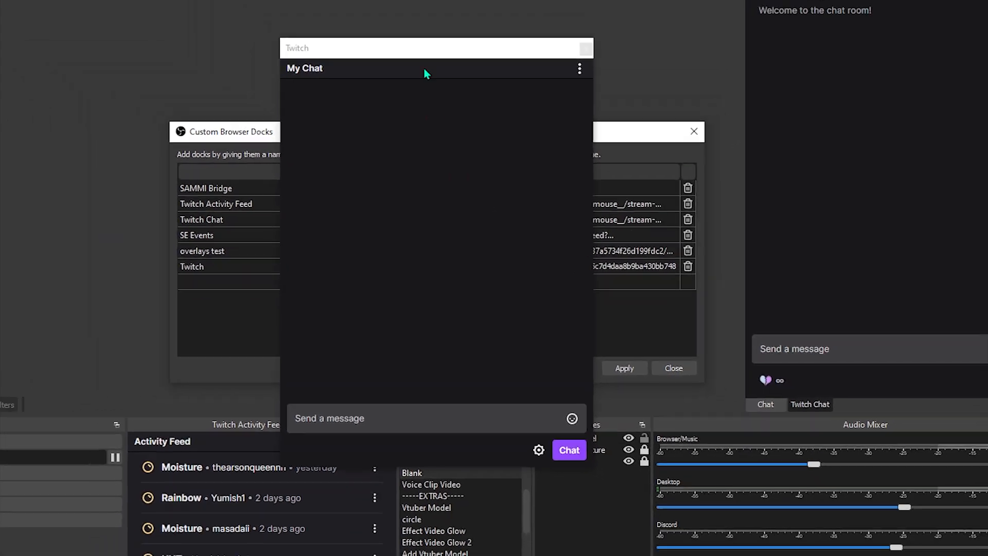
drag(440, 48, 184, 12)
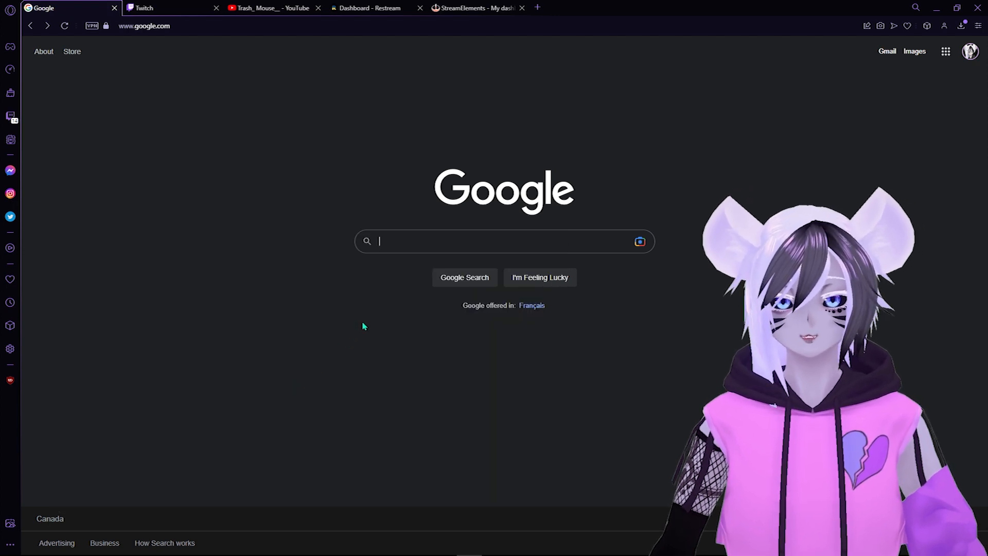
Step: Search Google for "see through windows" and download See Through Windows 1.0.6 (MSI, 64-bit) from the MOBZystems page
click(431, 241)
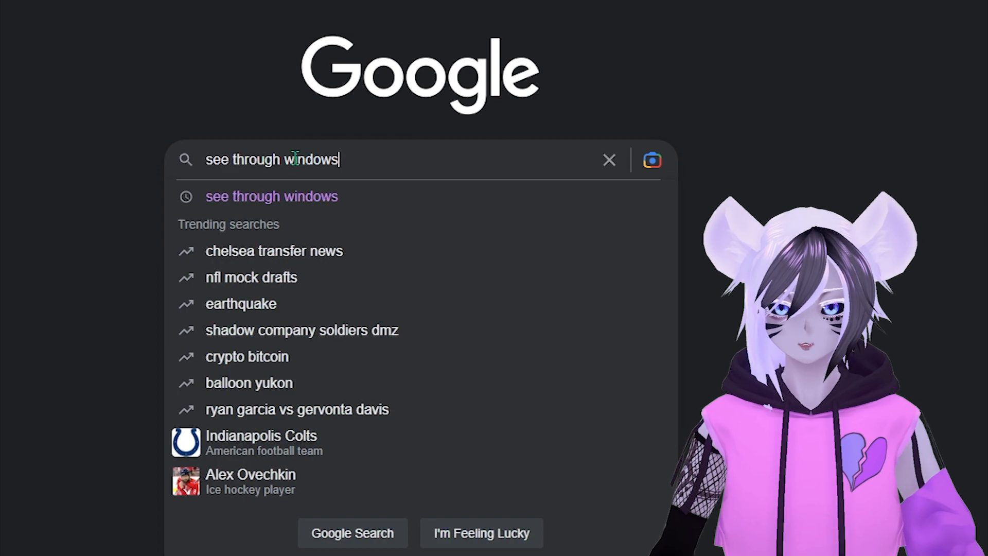
key(Return)
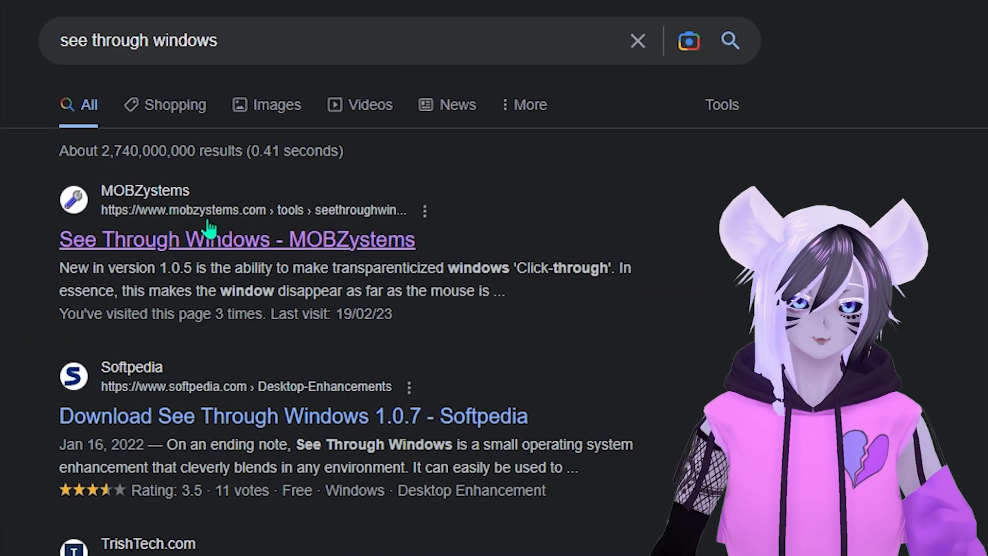
click(233, 252)
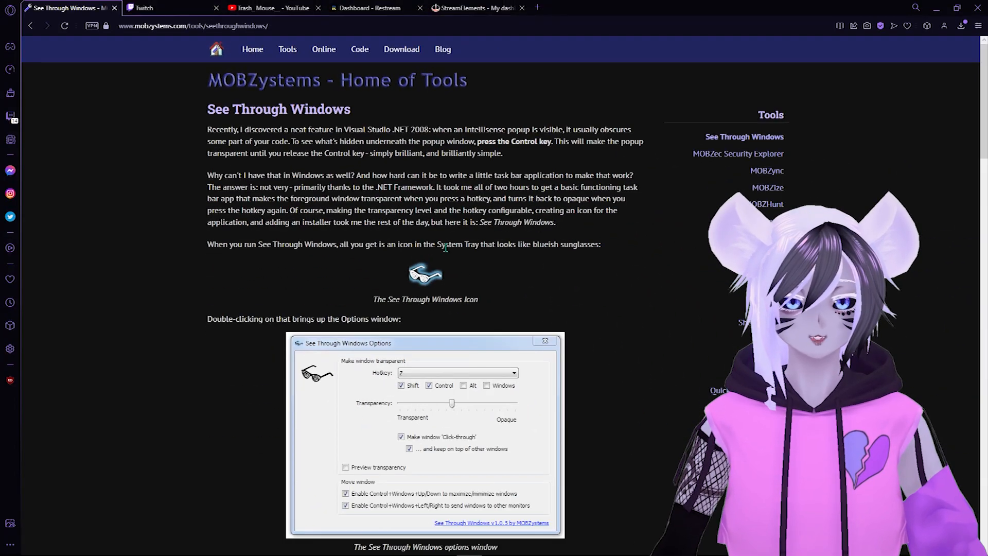
scroll(545, 277, down, 20)
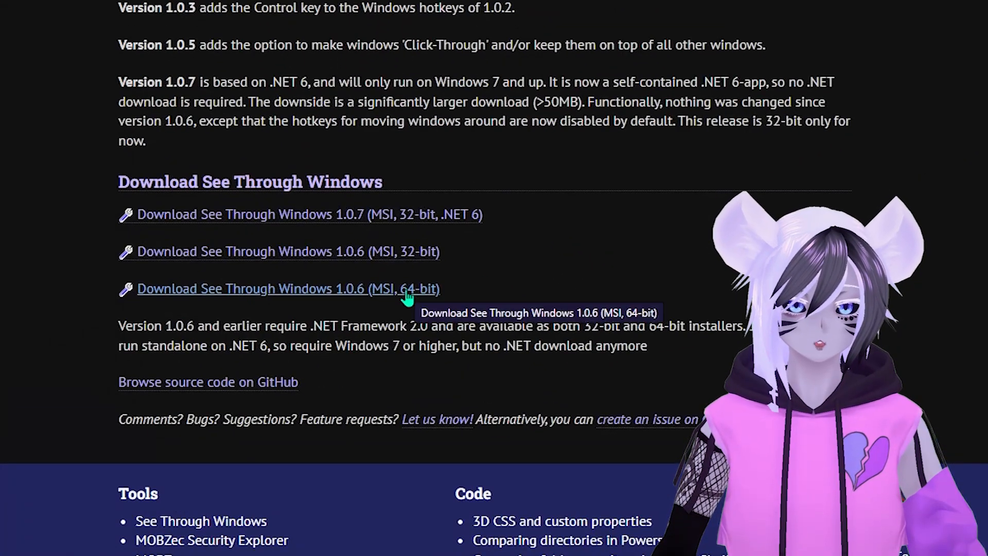
click(406, 298)
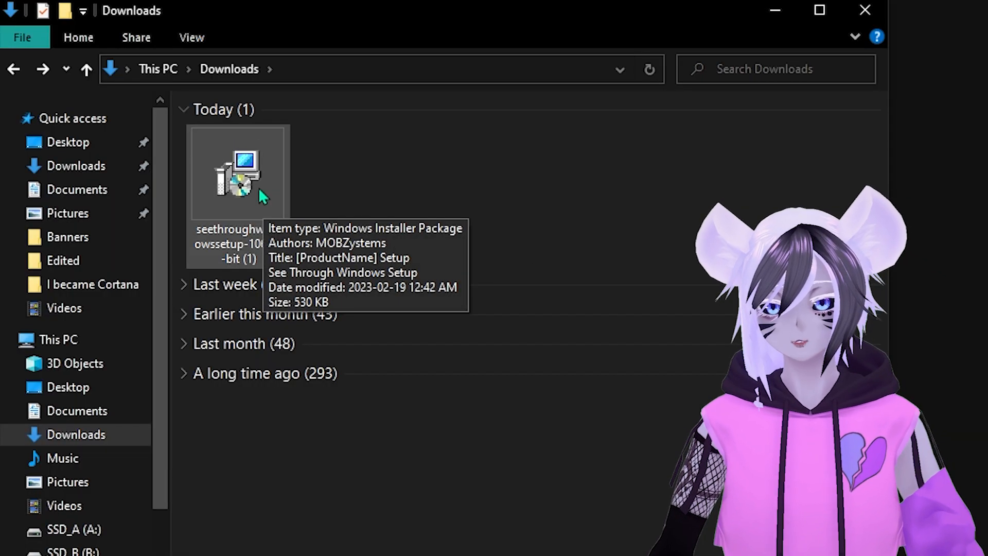
Step: Launch the downloaded See Through Windows installer and cancel its setup wizard
double_click(258, 189)
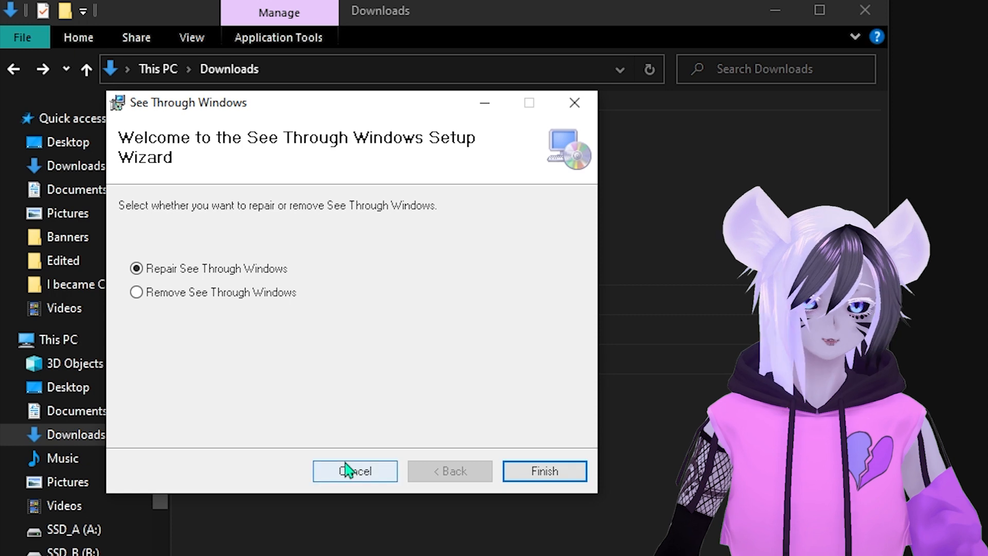
click(346, 469)
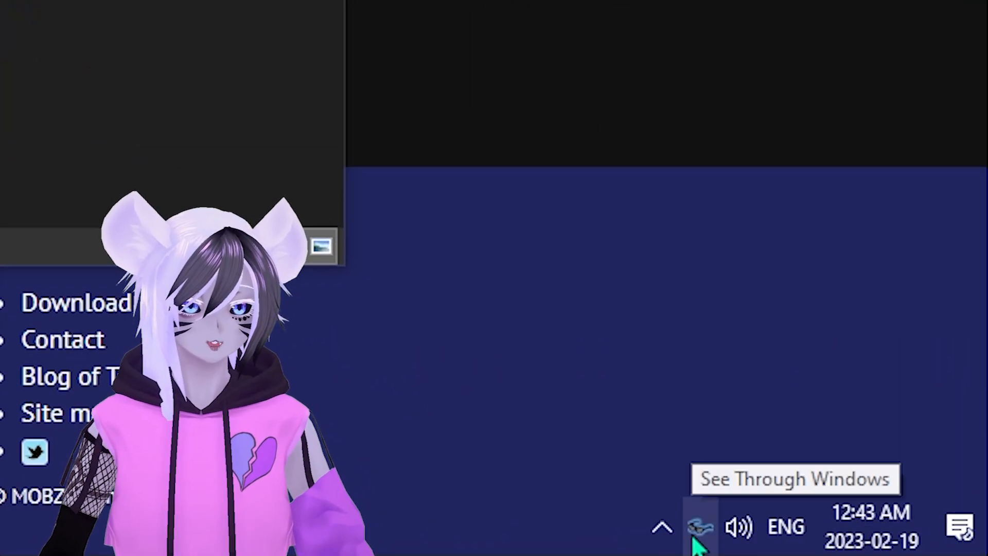
Step: Bring up the See Through Windows options from its tray icon and try the transparency preview on the options window
right_click(694, 537)
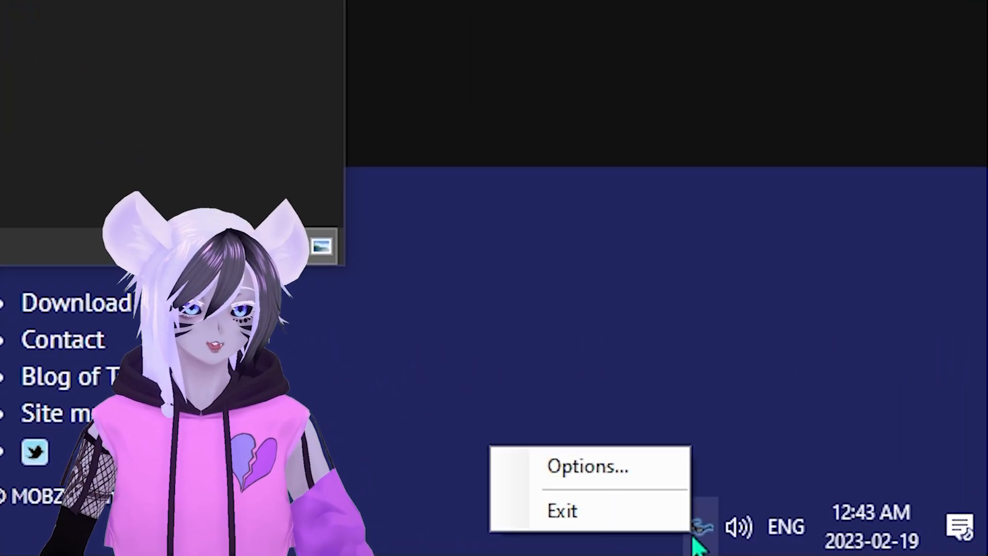
click(636, 466)
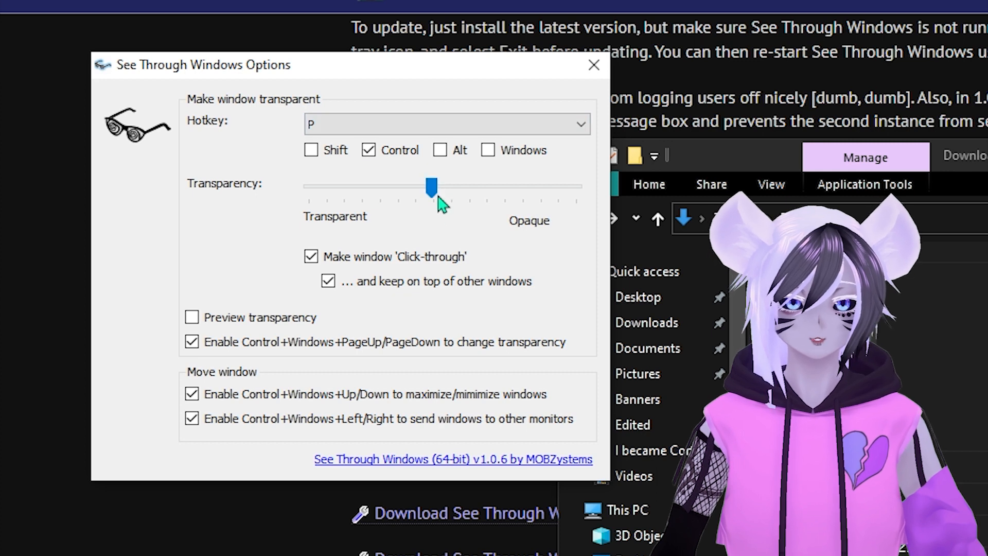
click(192, 317)
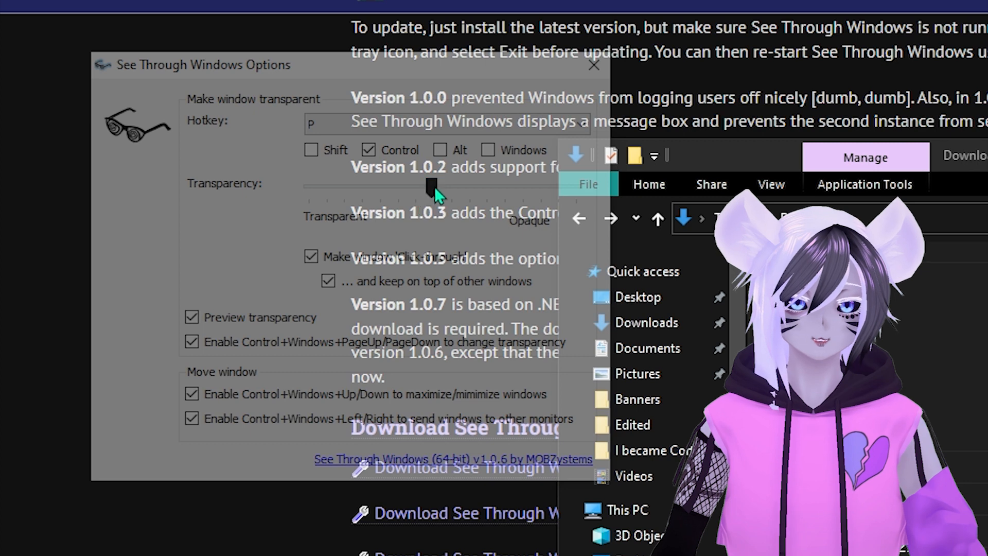
click(193, 318)
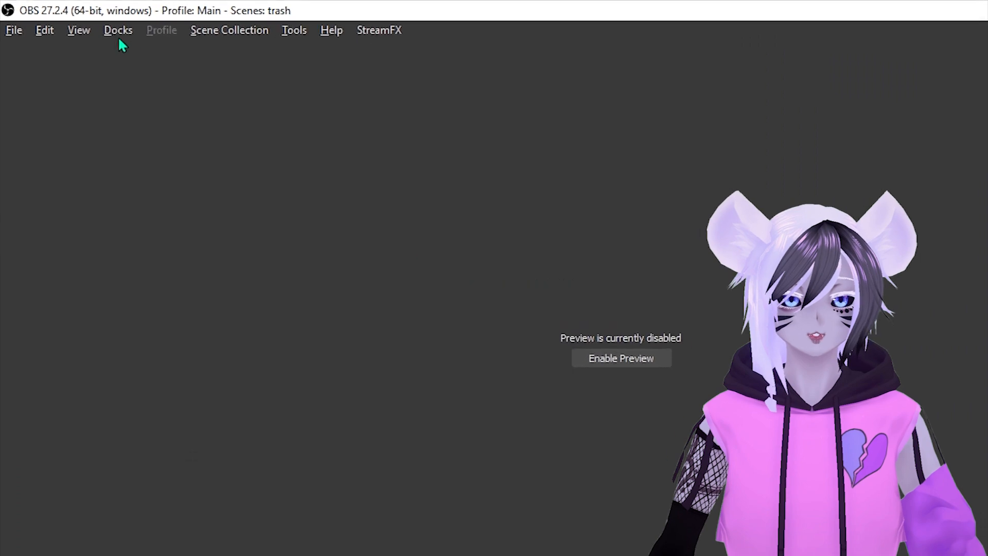
Step: Open the Custom Browser Docks settings in OBS and add a new dock named Twitch
click(120, 32)
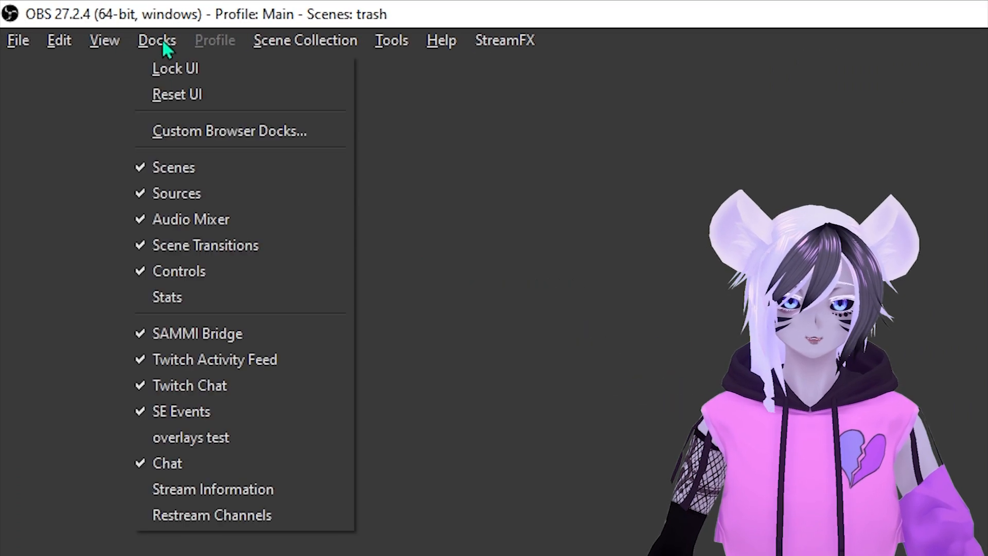
click(199, 134)
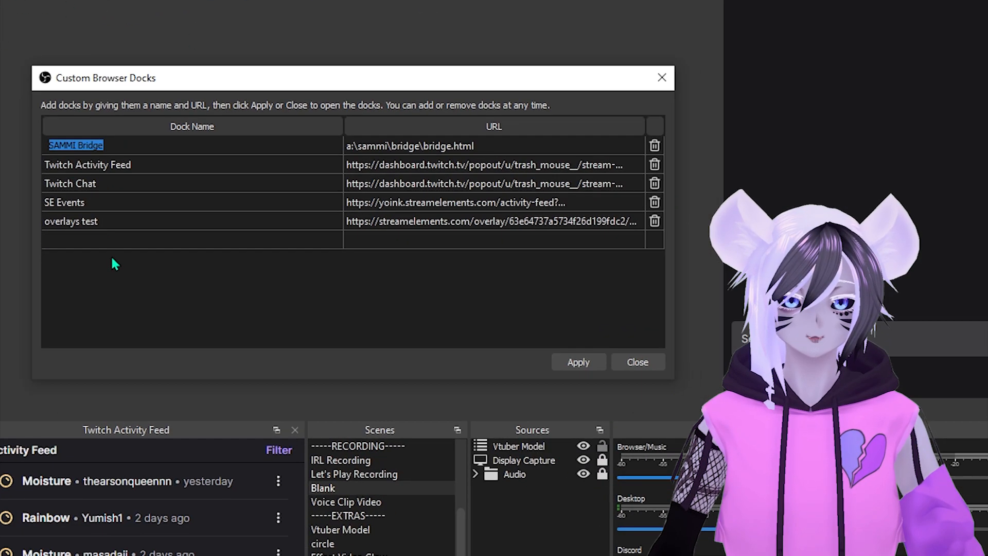
click(113, 239)
text(Twitch)
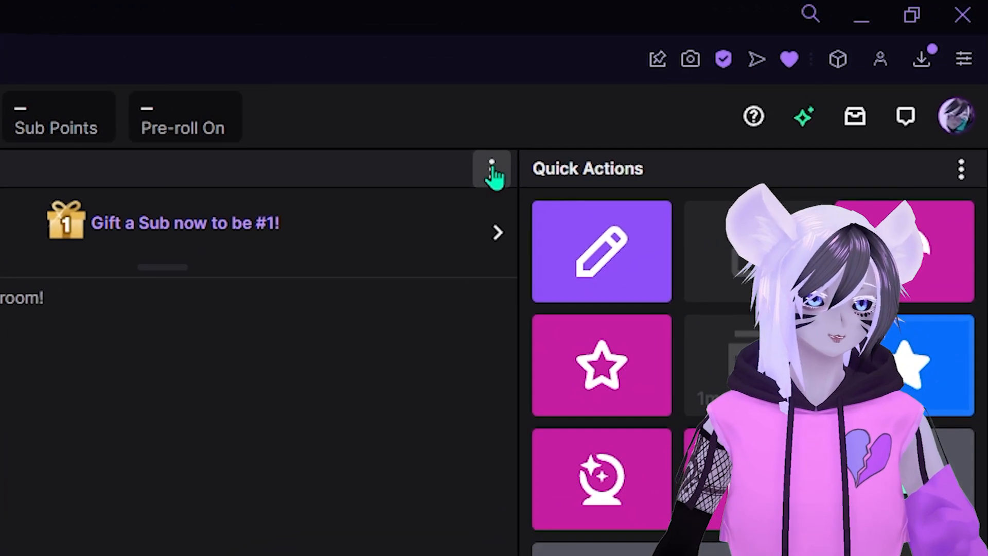
Step: Pop out the Twitch dashboard chat, copy the pop-out window's URL and close that window
click(492, 171)
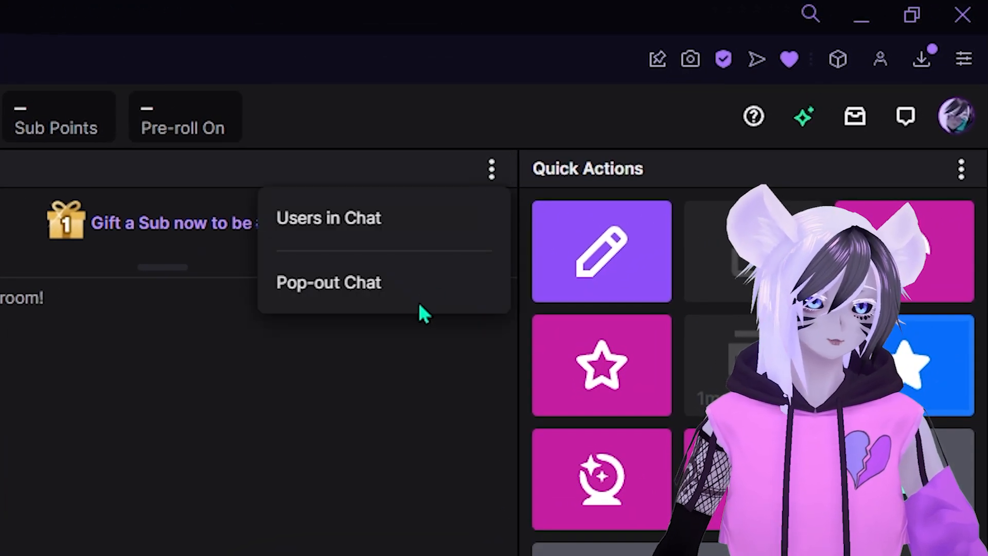
click(416, 292)
click(235, 80)
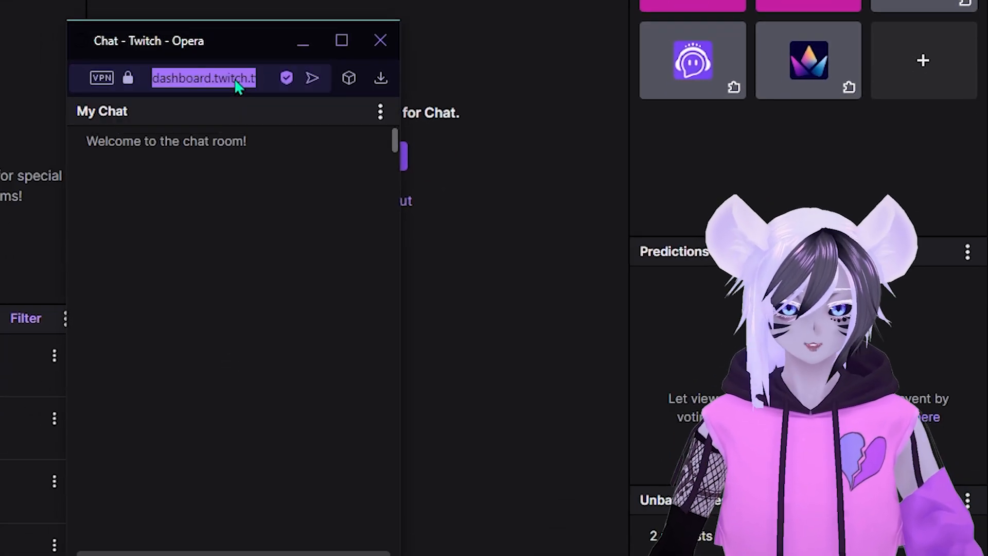
key(ctrl+c)
click(380, 41)
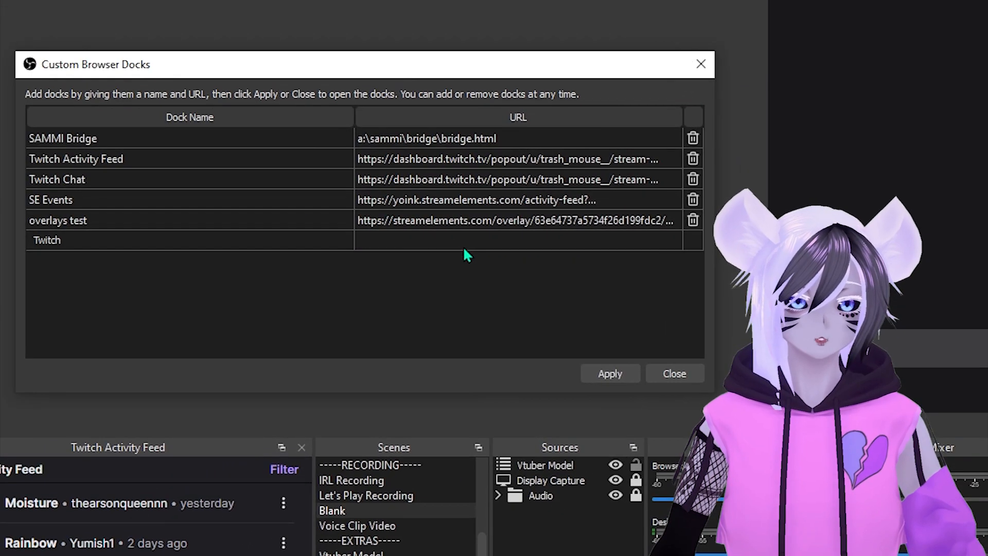
Step: Paste the copied chat URL into the Twitch dock entry, apply it and move the floating chat dock to the OBS window's upper-left area
click(464, 242)
key(ctrl+v)
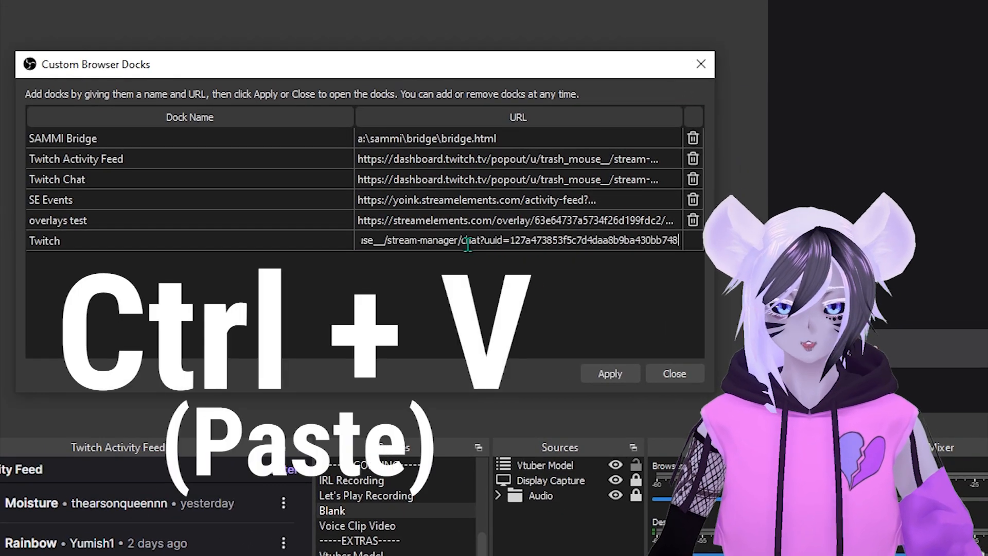
click(610, 374)
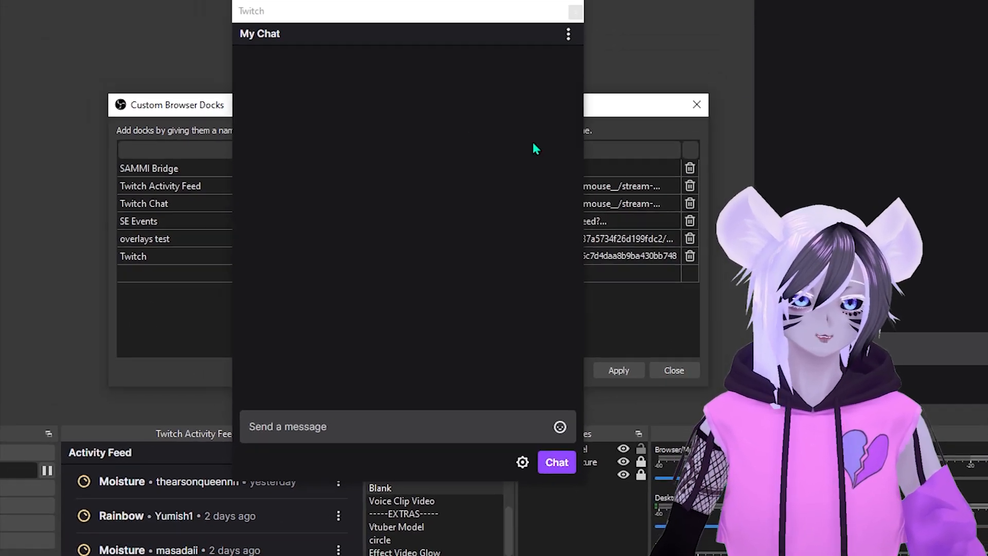
drag(410, 10, 183, 15)
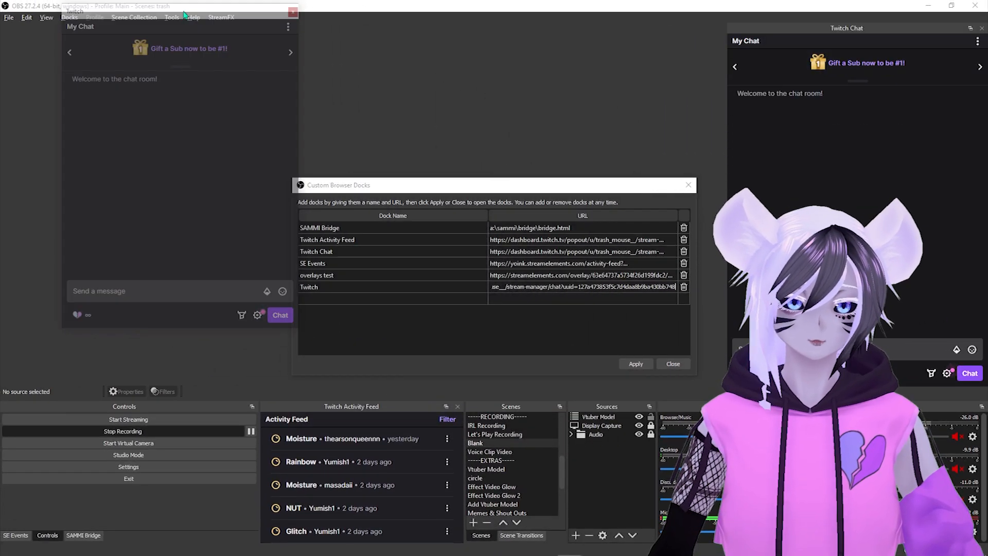
drag(184, 14, 123, 9)
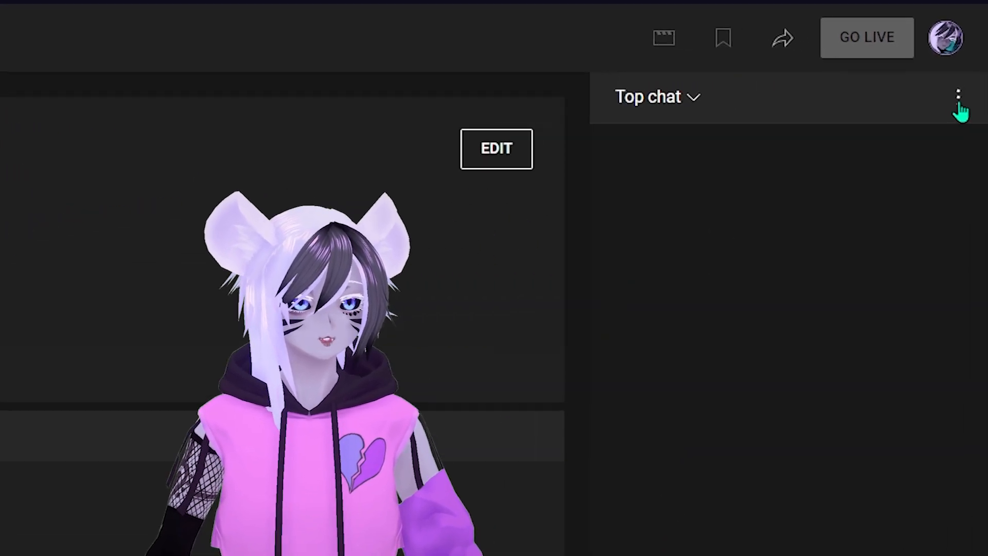
Step: Pop out the YouTube Studio live chat, select its full URL and switch back to the Custom Browser Docks dialog in OBS
click(974, 85)
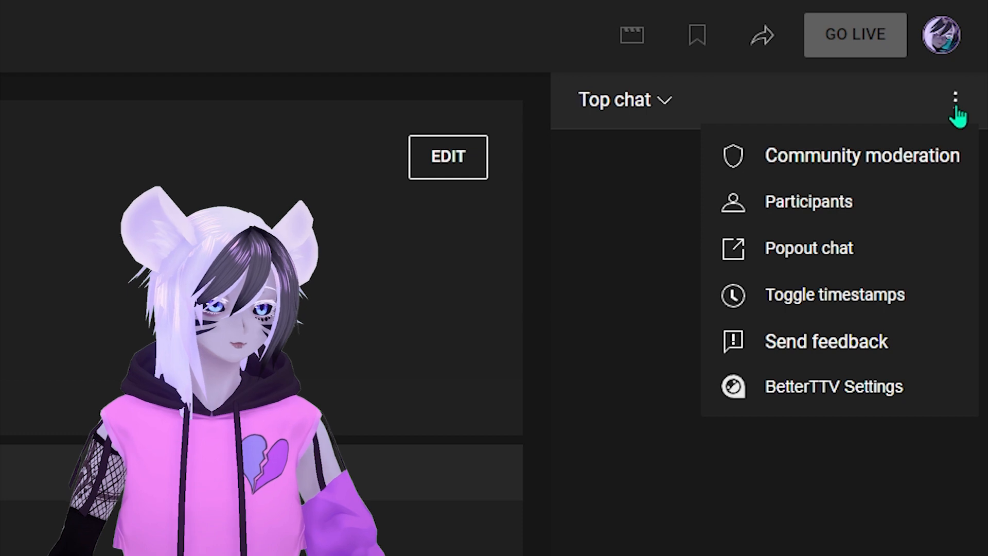
click(850, 251)
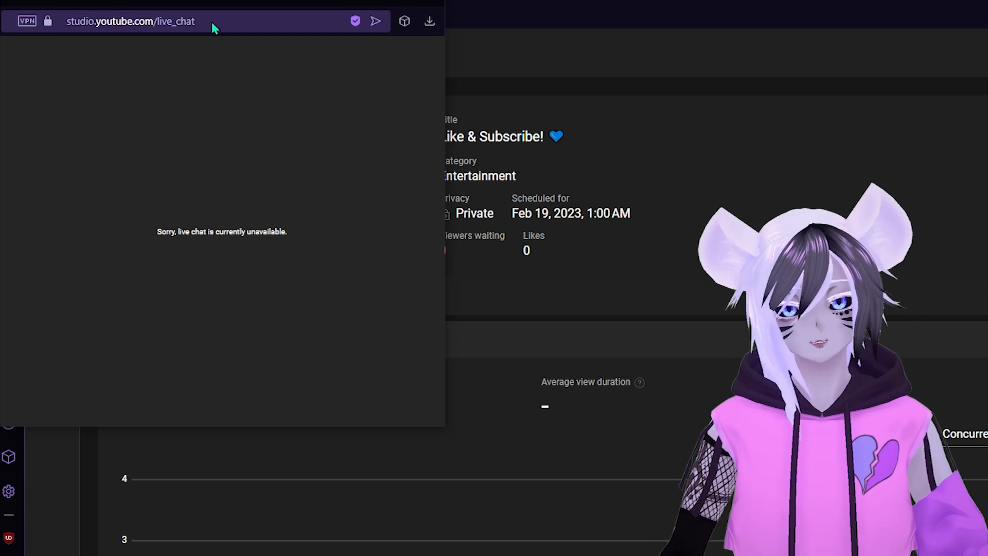
click(218, 26)
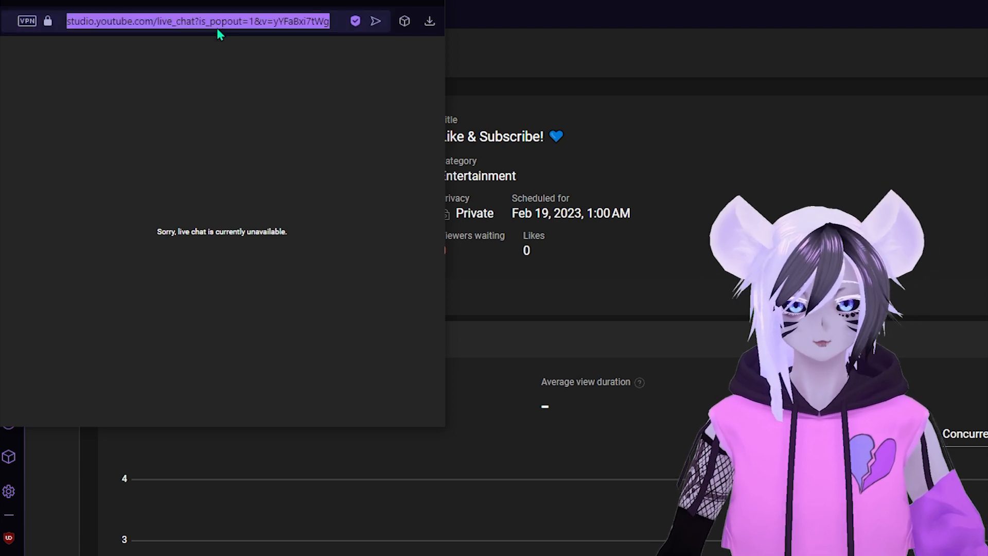
key(alt+Tab)
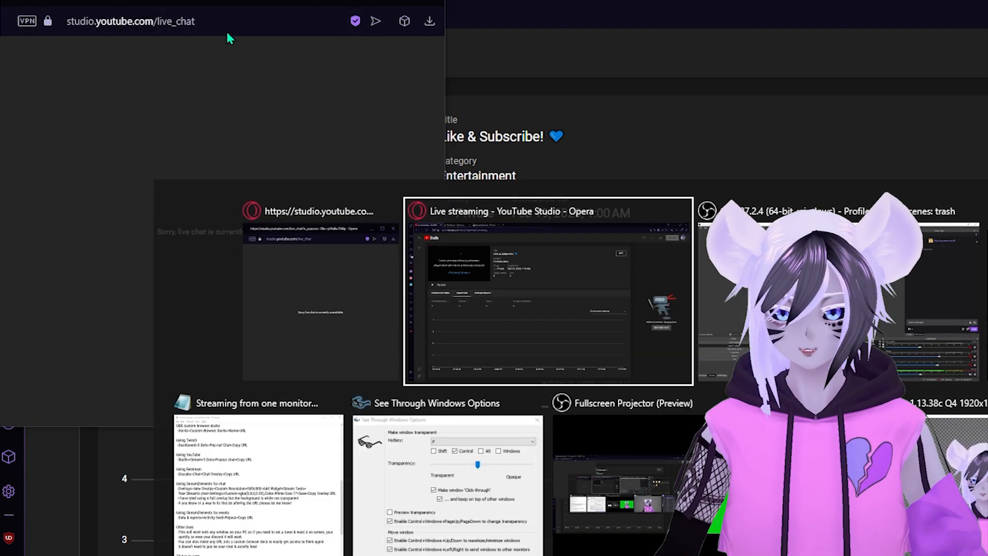
key(alt+Tab)
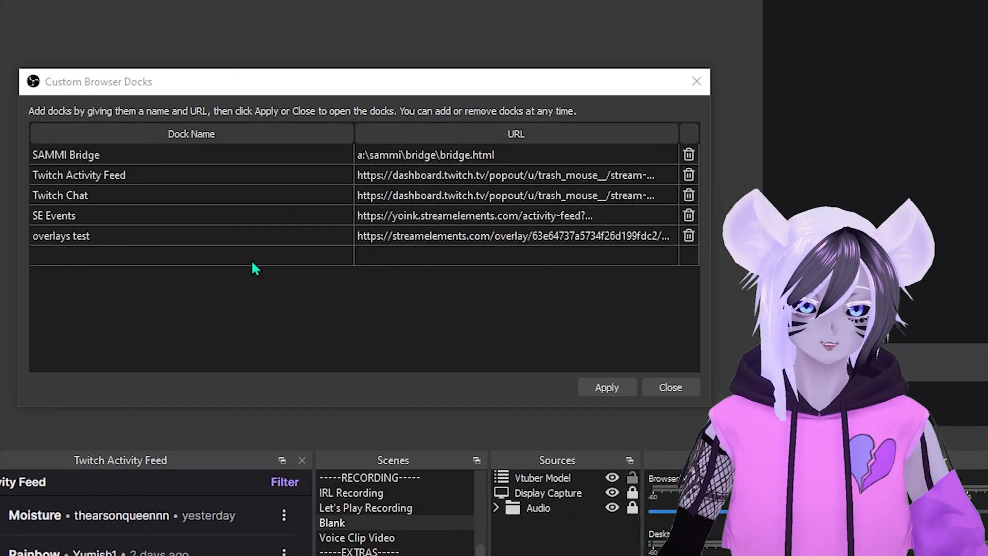
Step: Add a dock named youtube with the copied live chat URL, apply it and move the floating dock to the OBS window's upper-left area
double_click(465, 347)
text(youtu)
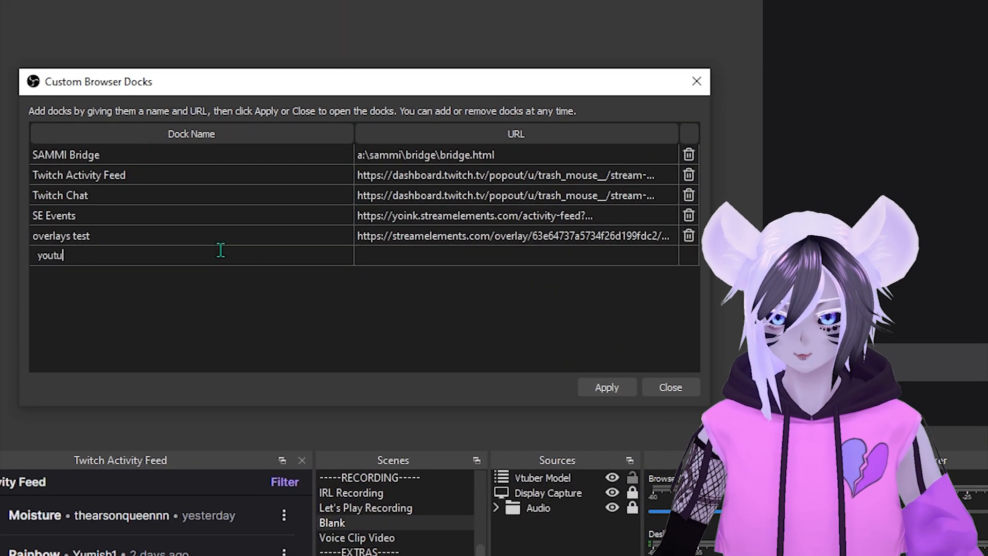
double_click(504, 254)
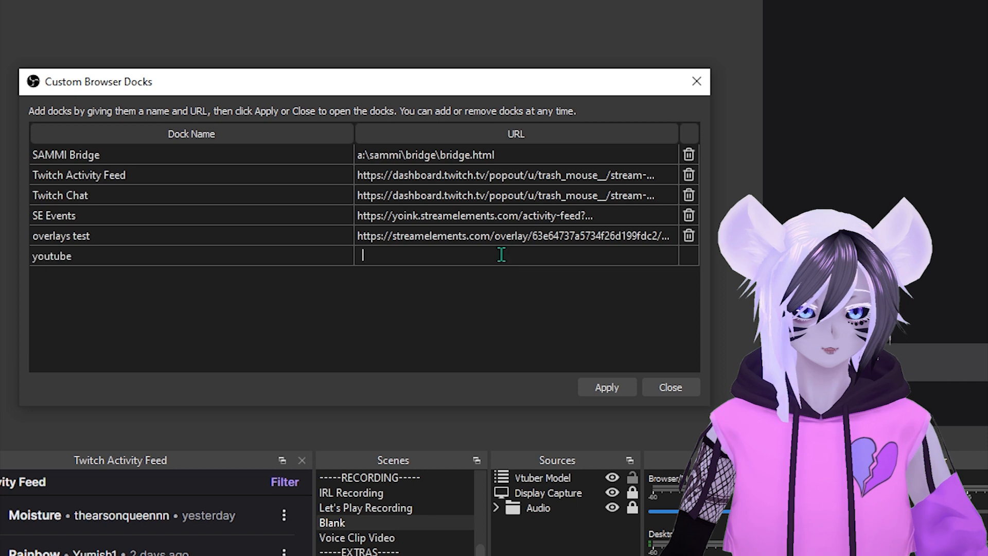
key(ctrl+v)
click(610, 388)
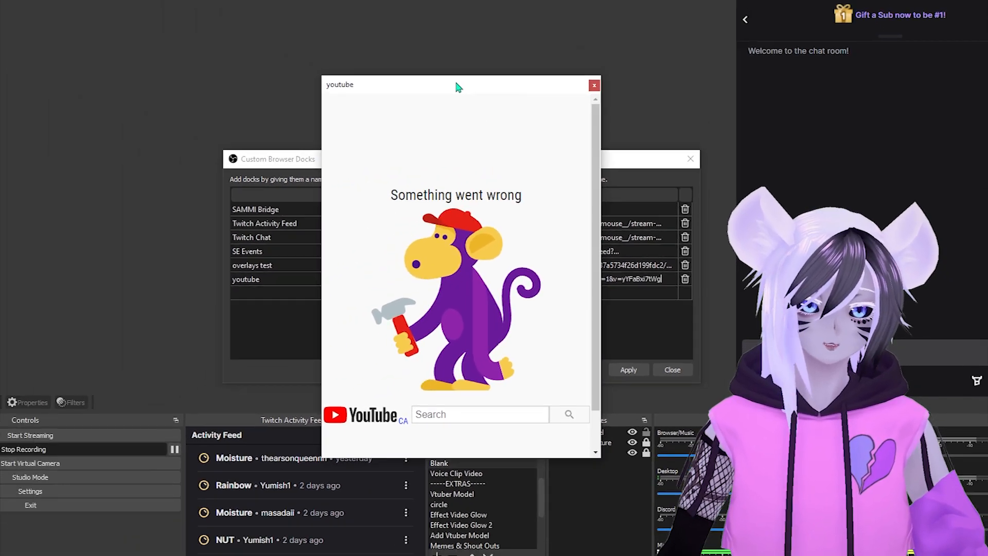
drag(459, 88, 117, 14)
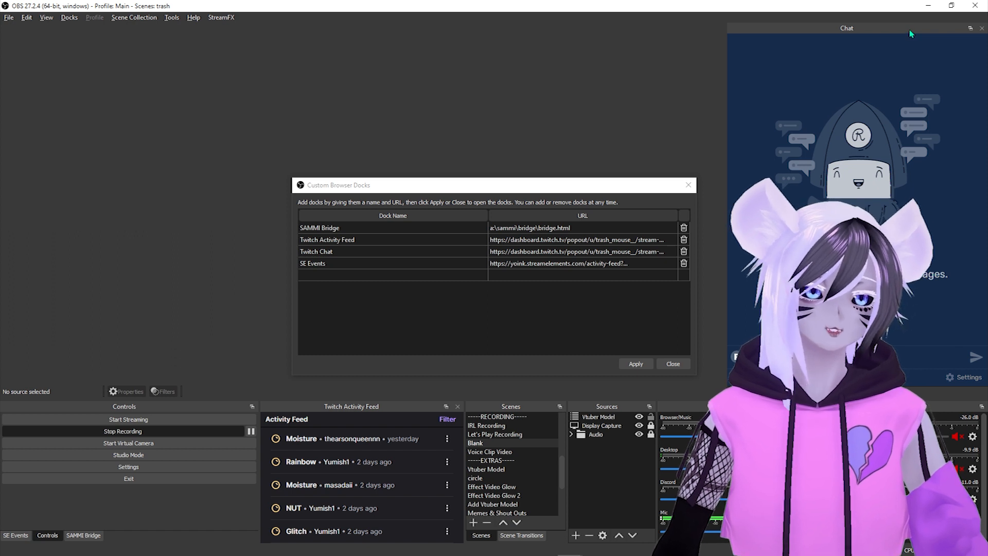
Step: Float the Restream Chat dock over the OBS window's upper-left area, then dock it back alongside Twitch Chat
drag(911, 33, 186, 24)
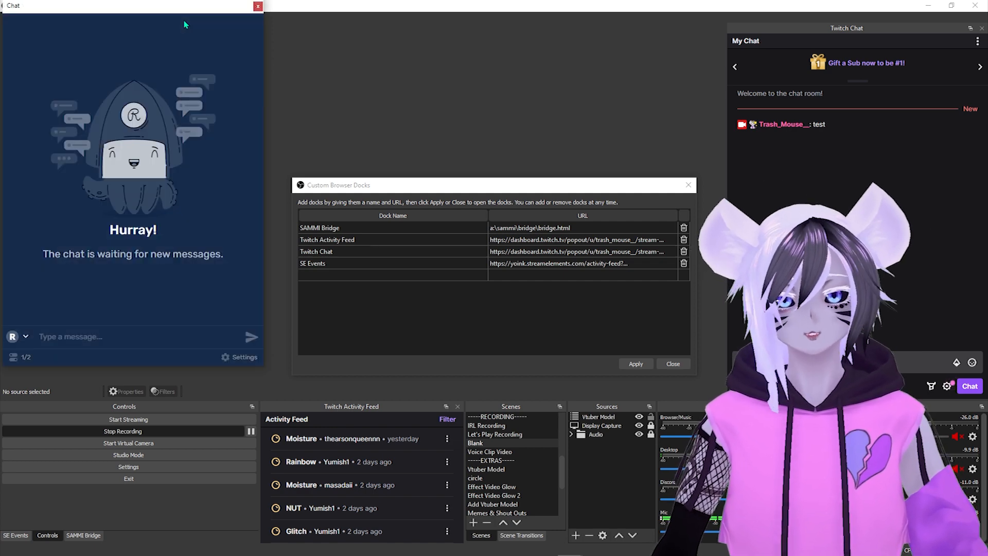
drag(131, 19, 872, 165)
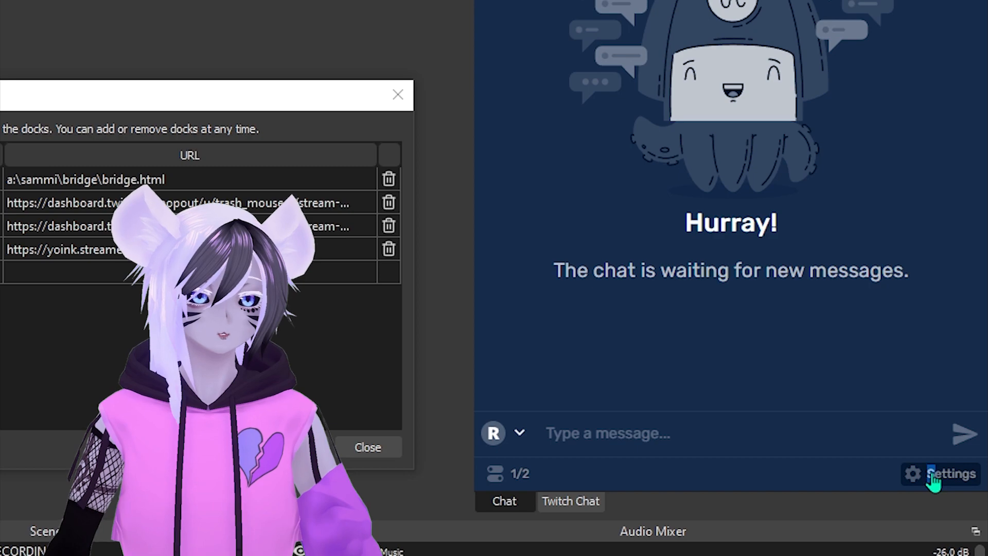
Step: Open the Restream Chat dock's settings, examine the stream embed URL section and close the settings
click(957, 380)
click(893, 146)
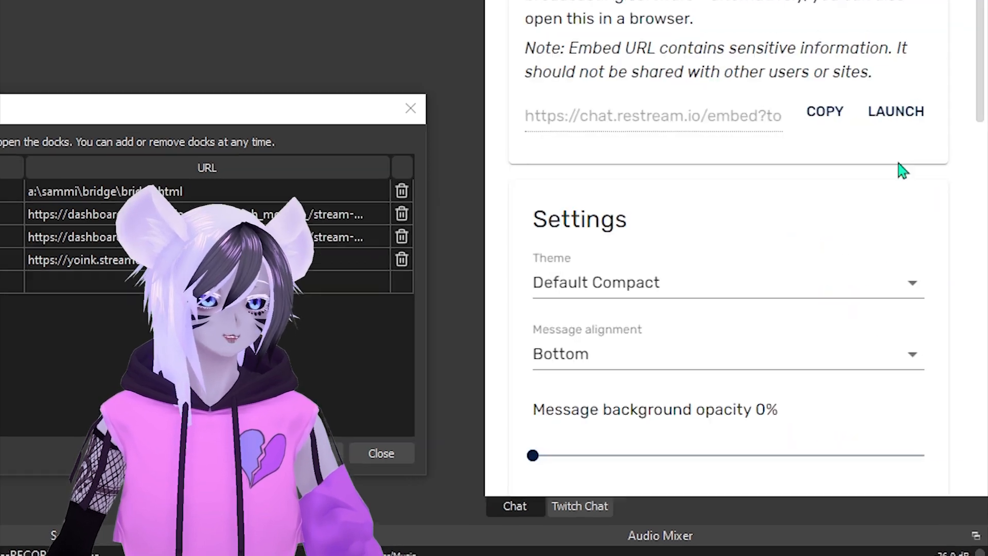
click(851, 210)
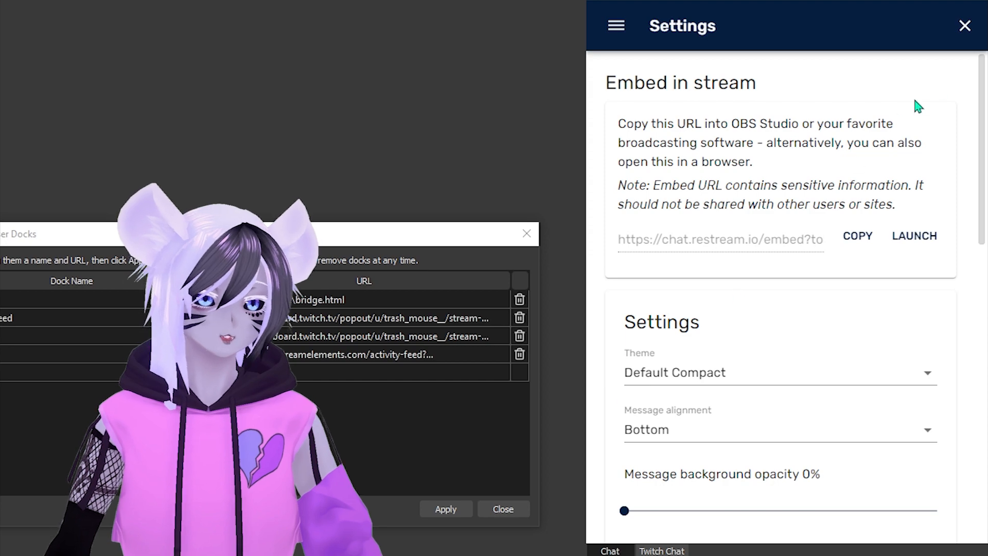
click(965, 26)
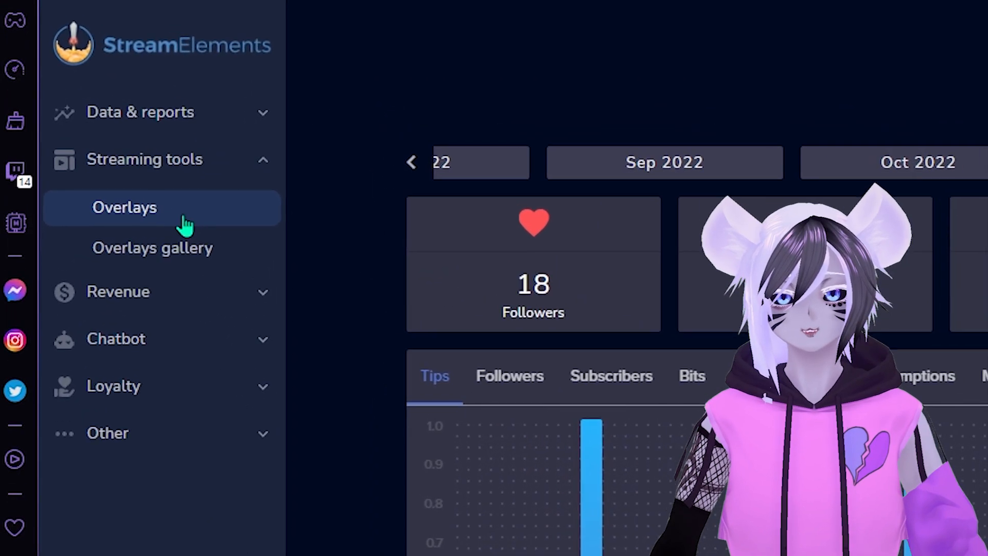
Step: Create a new StreamElements overlay with a custom resolution of 500 by 500 pixels
click(185, 225)
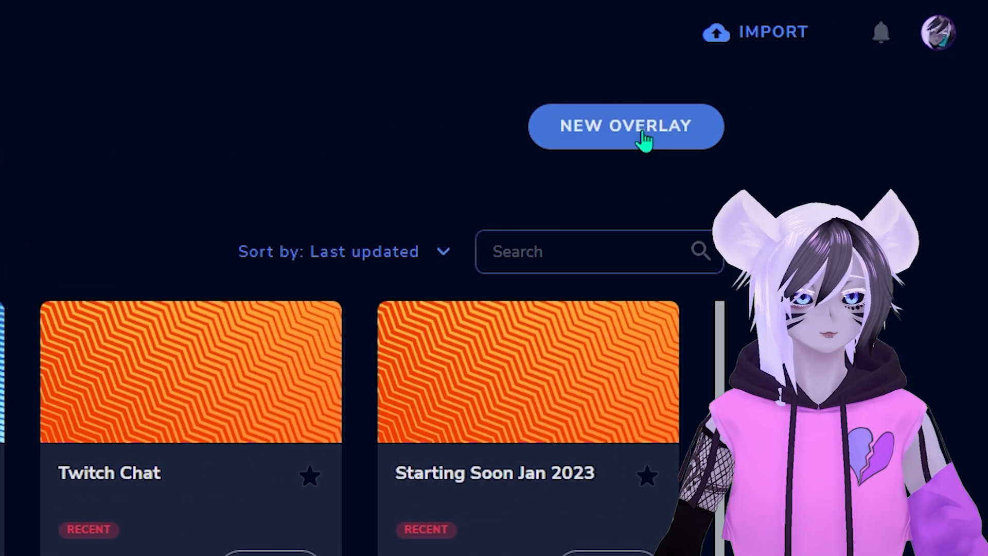
click(643, 138)
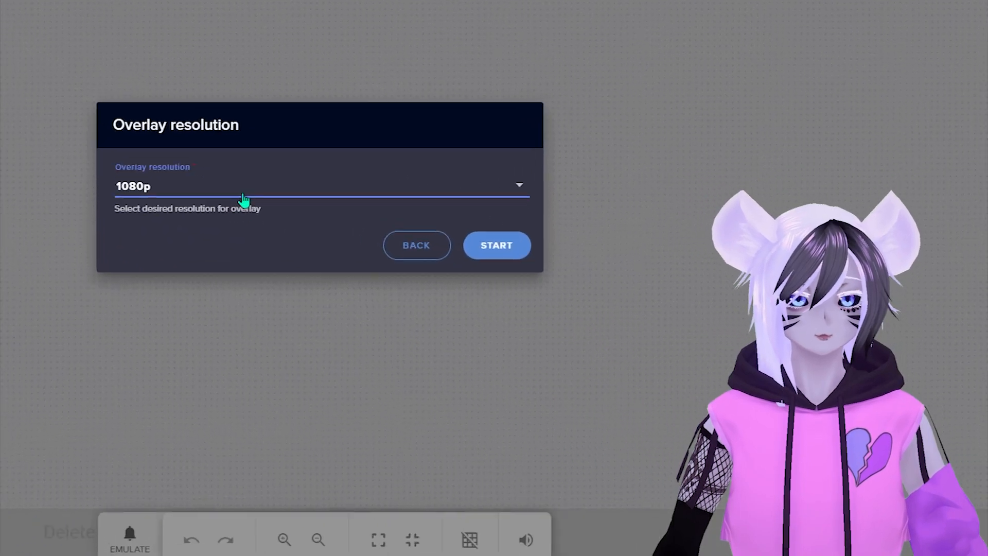
click(453, 299)
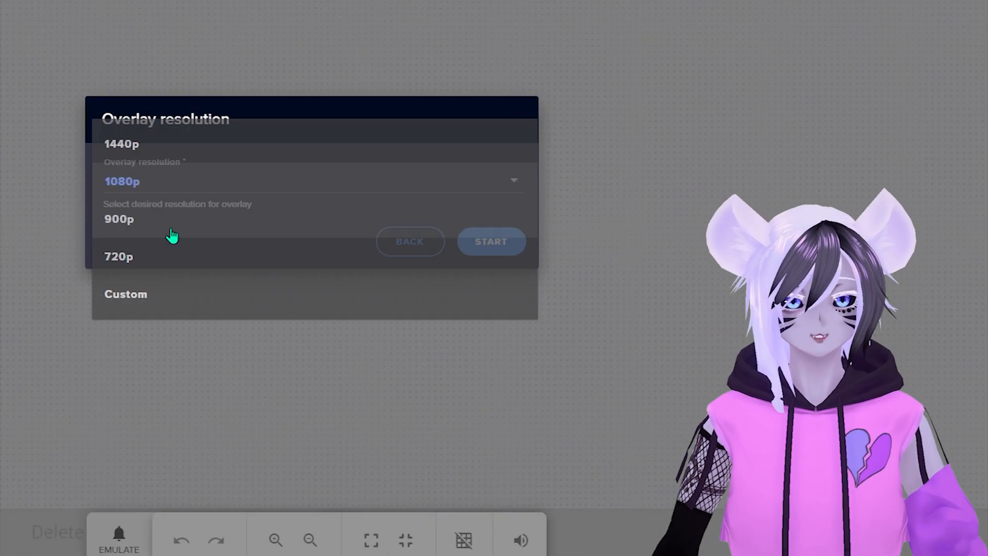
click(397, 394)
text(500)
key(Tab)
text(5)
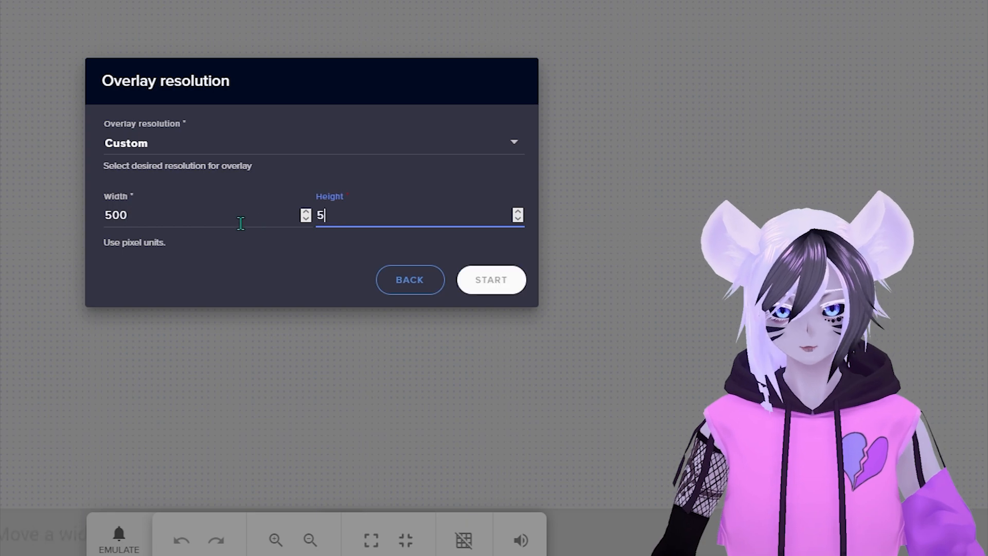
text(00)
click(491, 279)
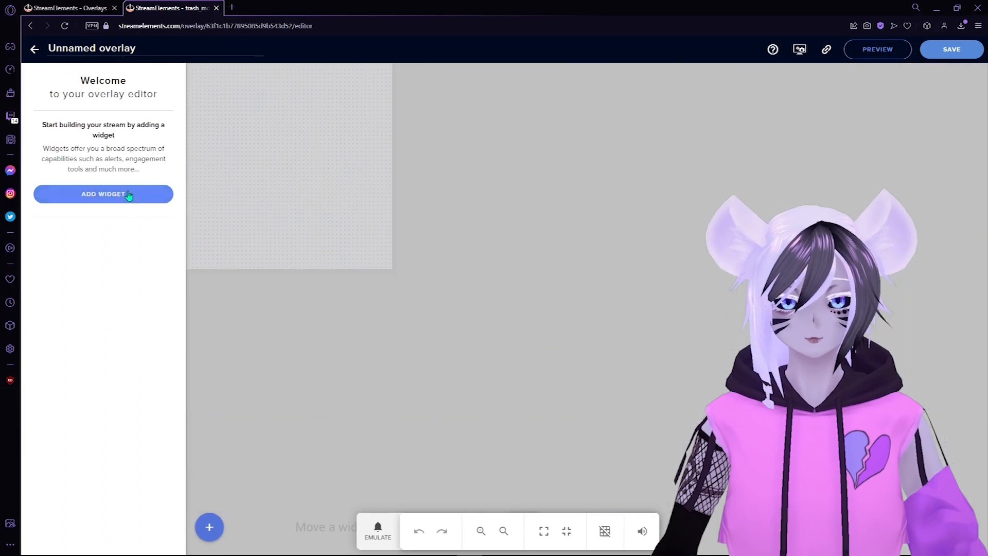
Step: Add the Your stream's chat widget to the overlay and set its message delay to 0 seconds
click(133, 201)
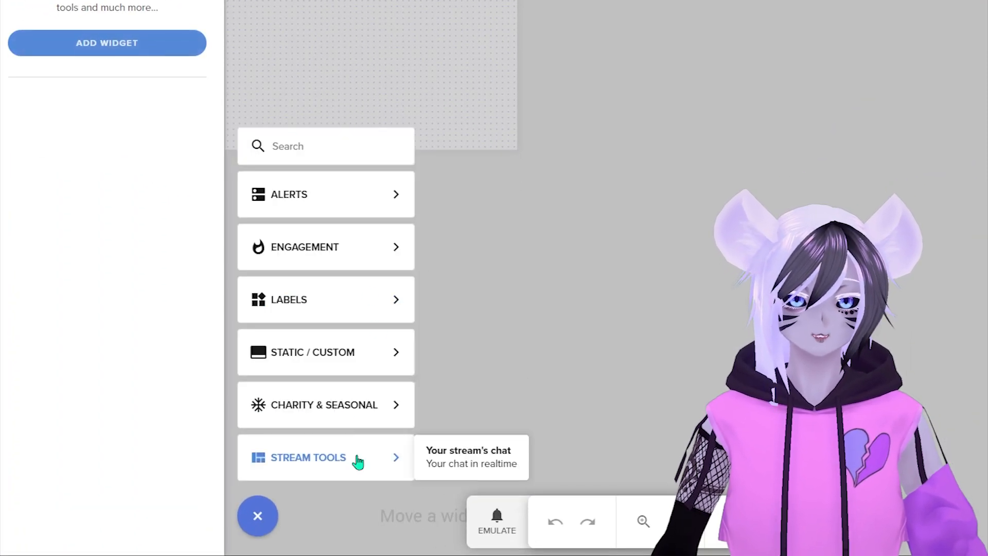
click(488, 466)
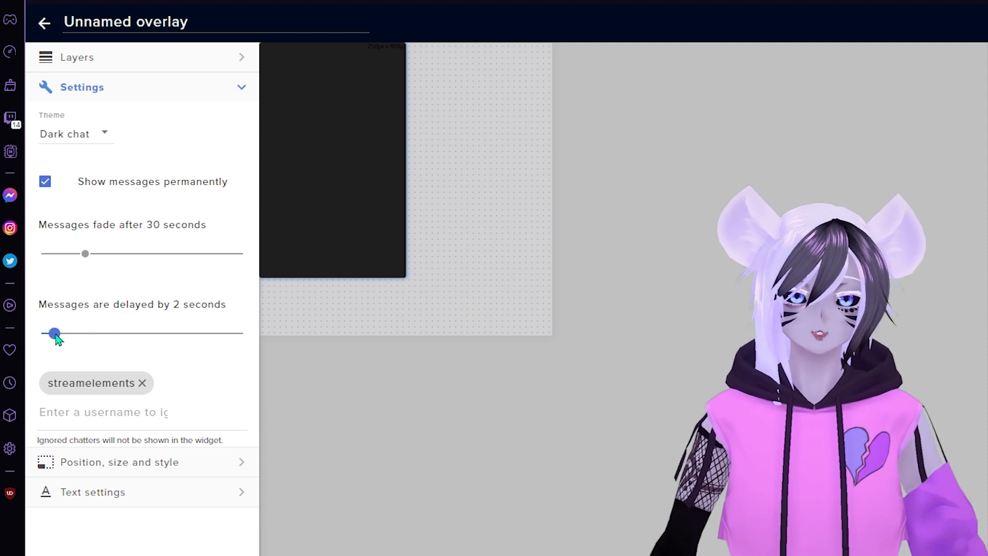
drag(56, 337, 15, 333)
Step: Switch the chat widget's theme to Custom and set its background color to rgb(0, 0, 0, 0.50)
click(69, 137)
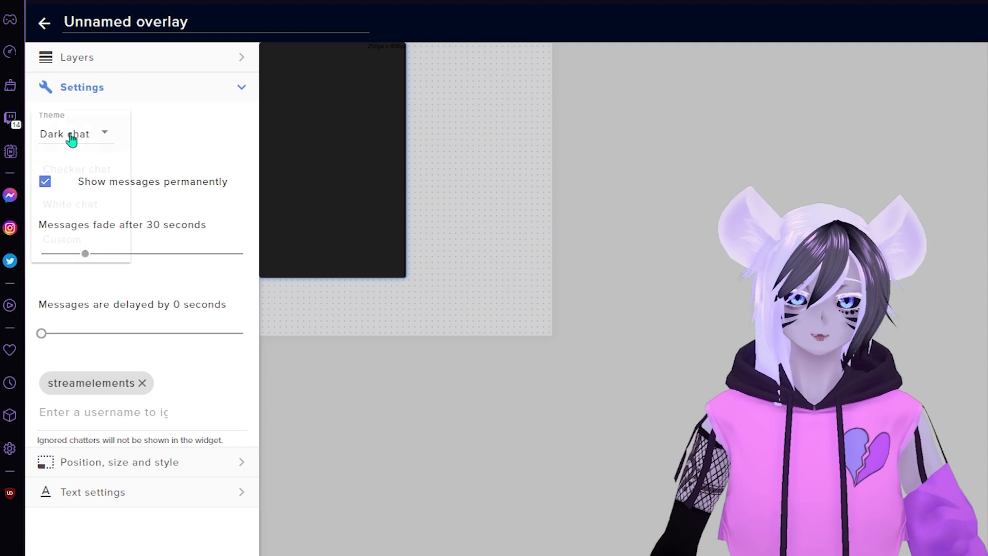
click(91, 241)
click(47, 391)
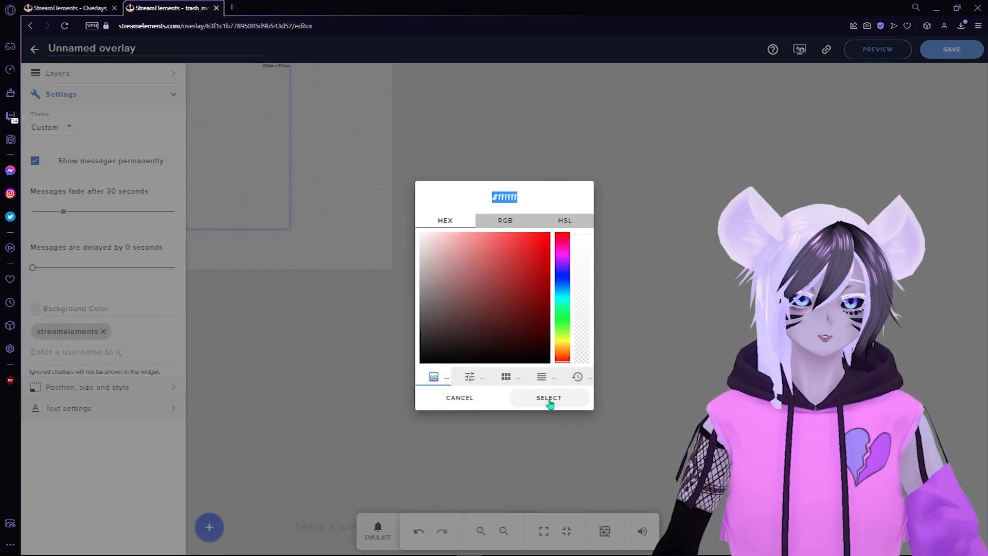
drag(427, 355, 397, 403)
click(549, 399)
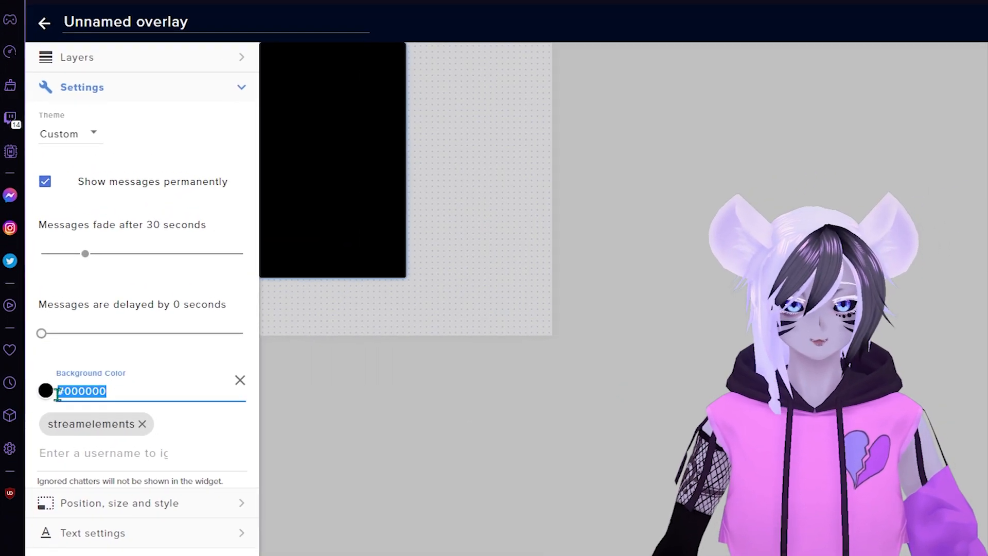
text(rg)
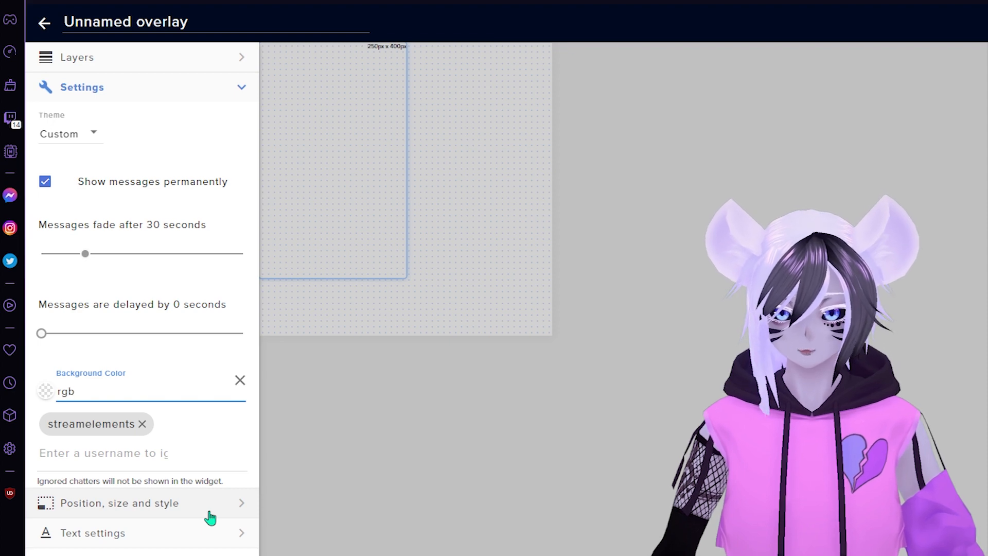
text(b)
text((0, 0, 0, 0.50))
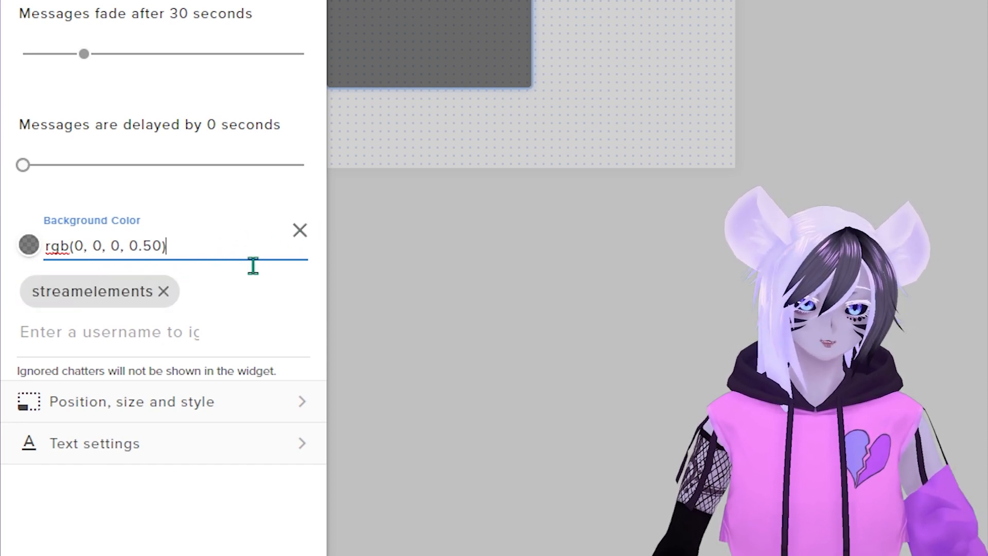
Step: Set the chat widget's width and height to 500 px each
click(252, 414)
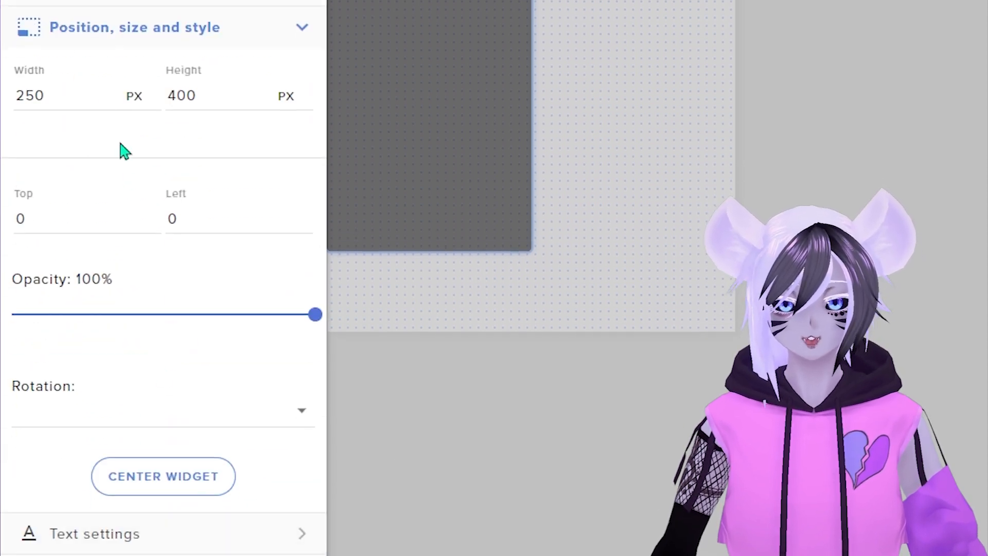
text(500)
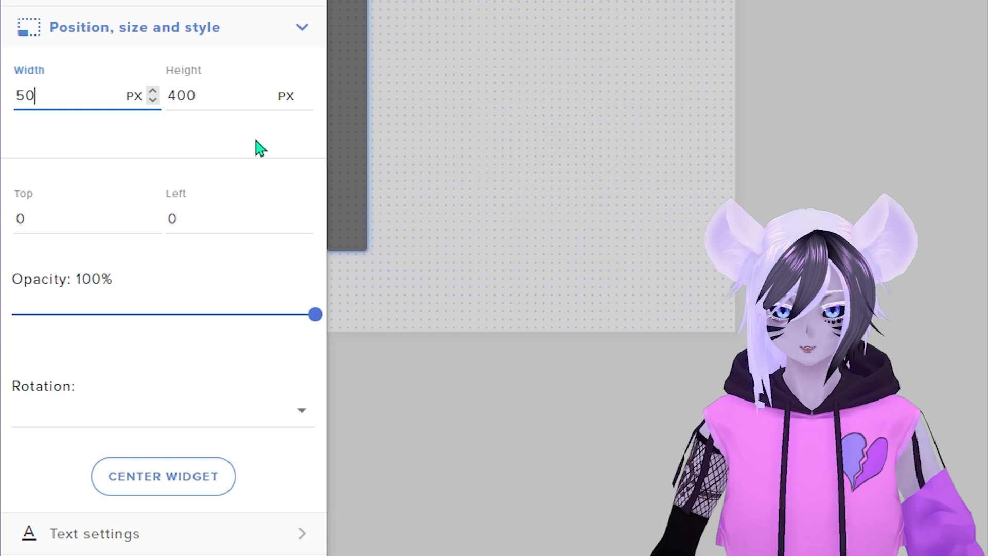
key(Tab)
text(500)
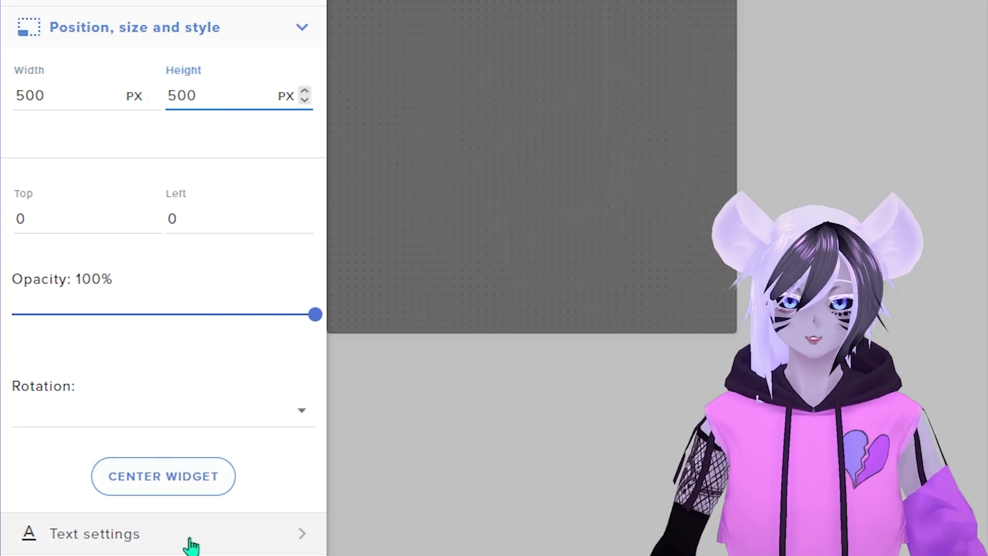
Step: Set the chat widget's text to Arial in white with a font size of 17
click(208, 545)
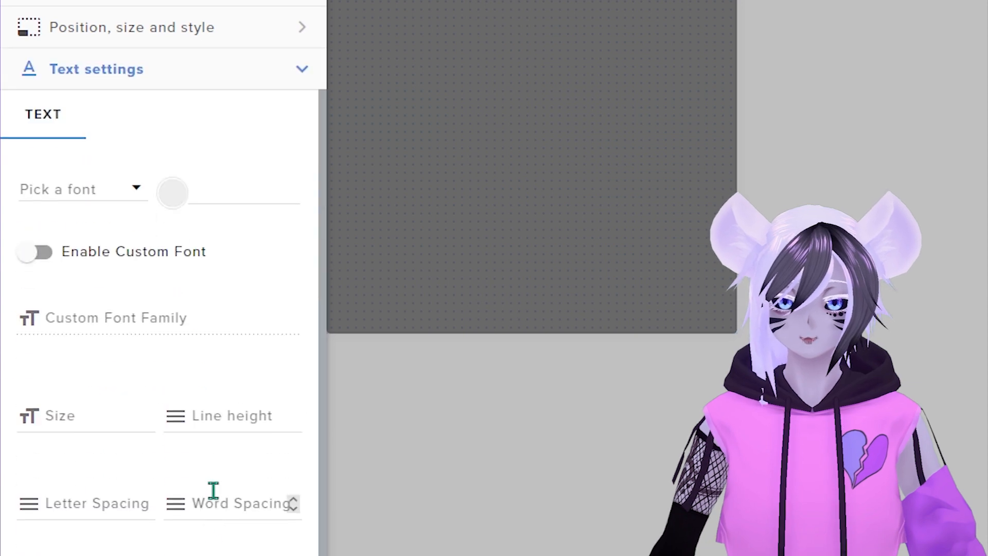
click(104, 202)
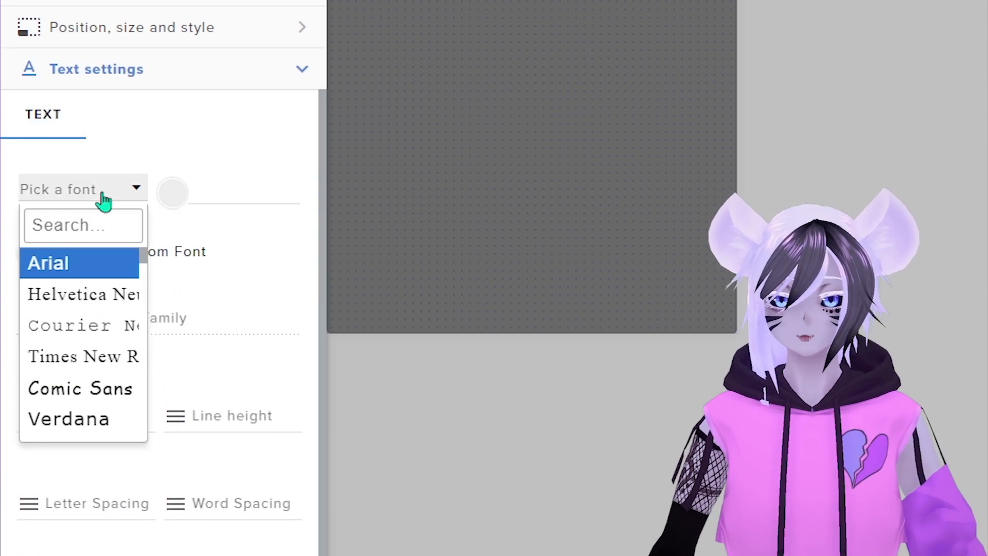
click(87, 273)
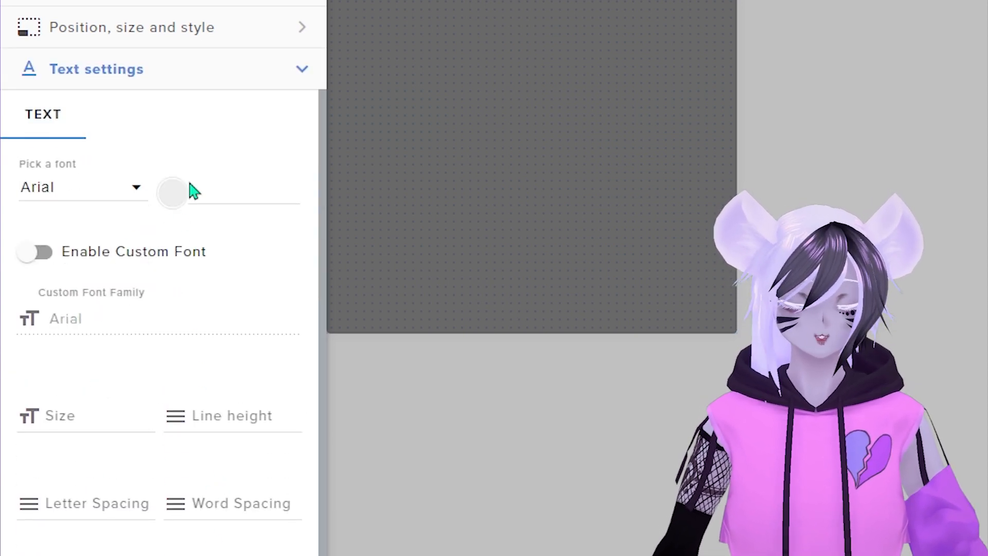
click(174, 195)
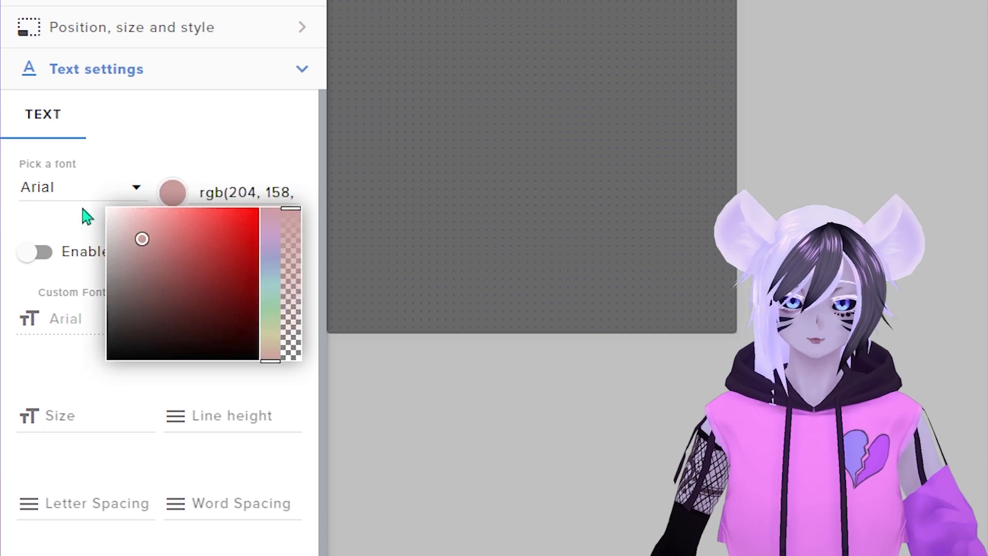
click(293, 140)
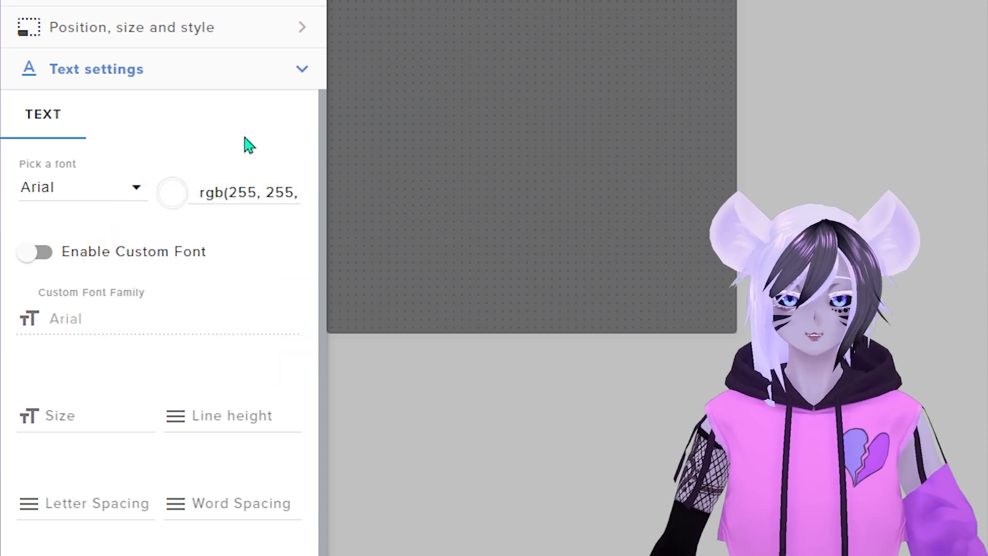
click(80, 416)
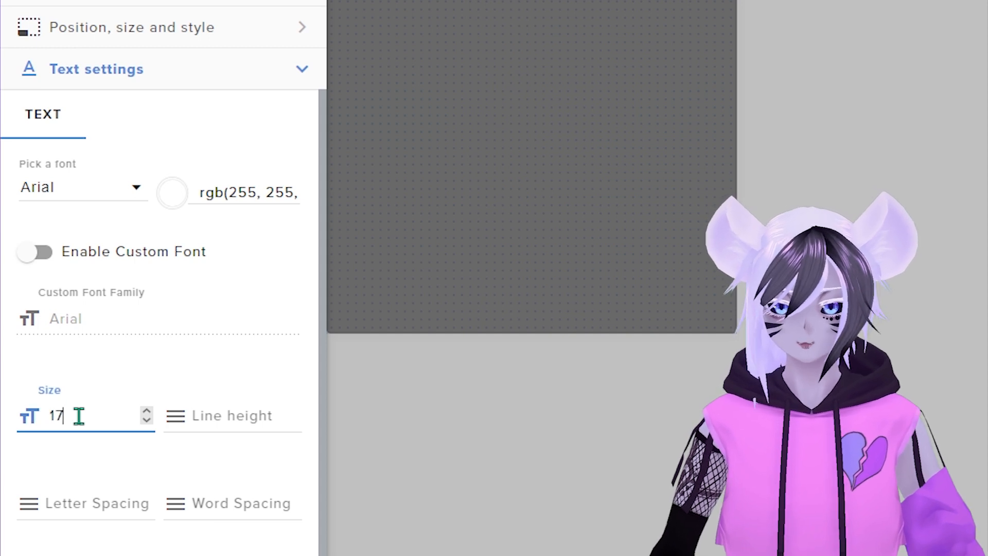
click(200, 464)
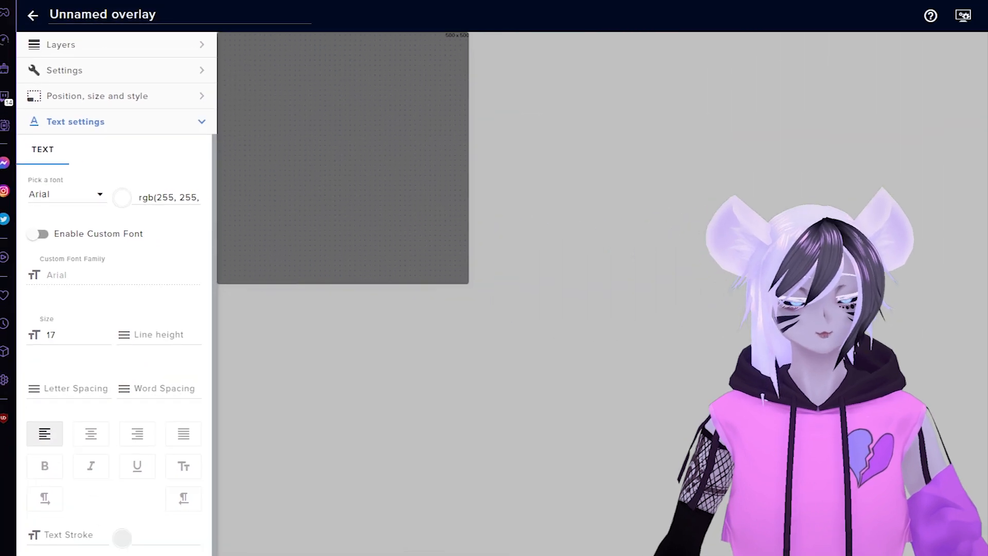
Step: Save the overlay under a name starting with "test c"
click(953, 53)
click(221, 228)
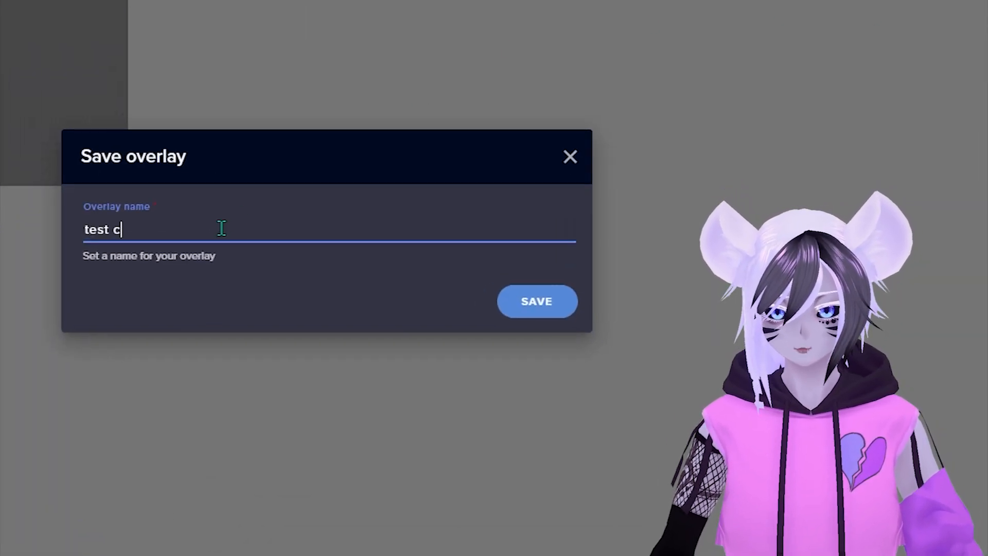
click(545, 311)
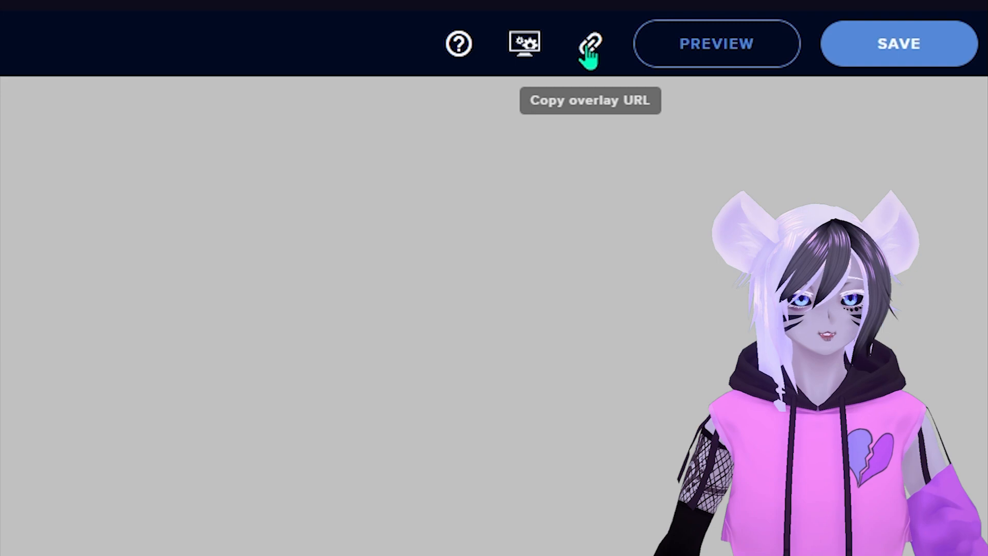
Step: Copy the saved overlay's URL and add it in OBS as a custom browser dock named "test chat"
click(590, 49)
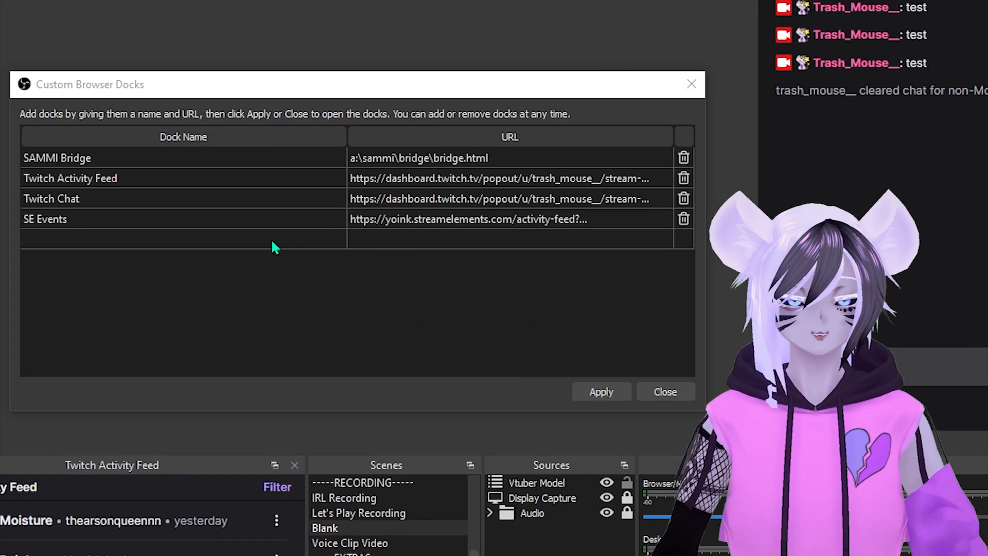
click(270, 239)
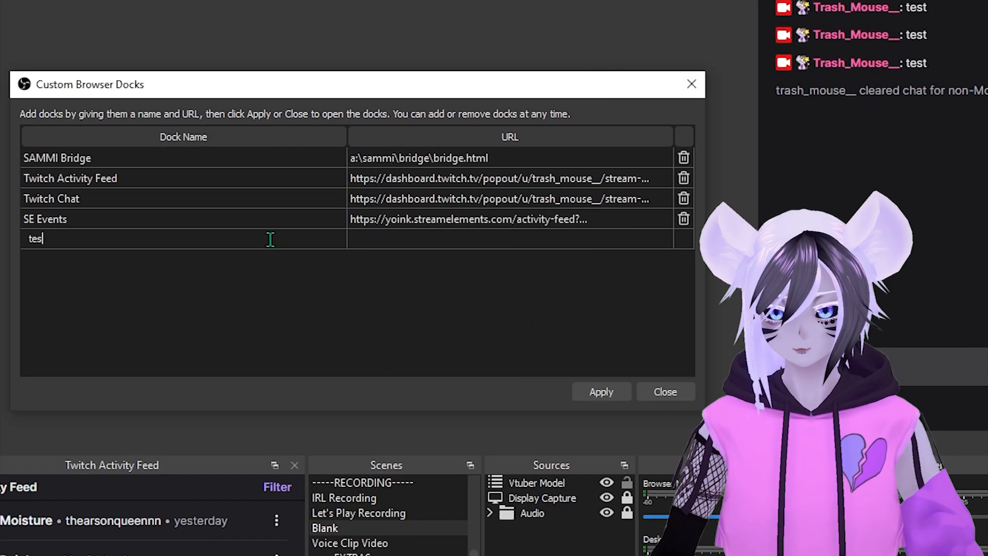
click(437, 242)
key(ctrl+v)
click(598, 391)
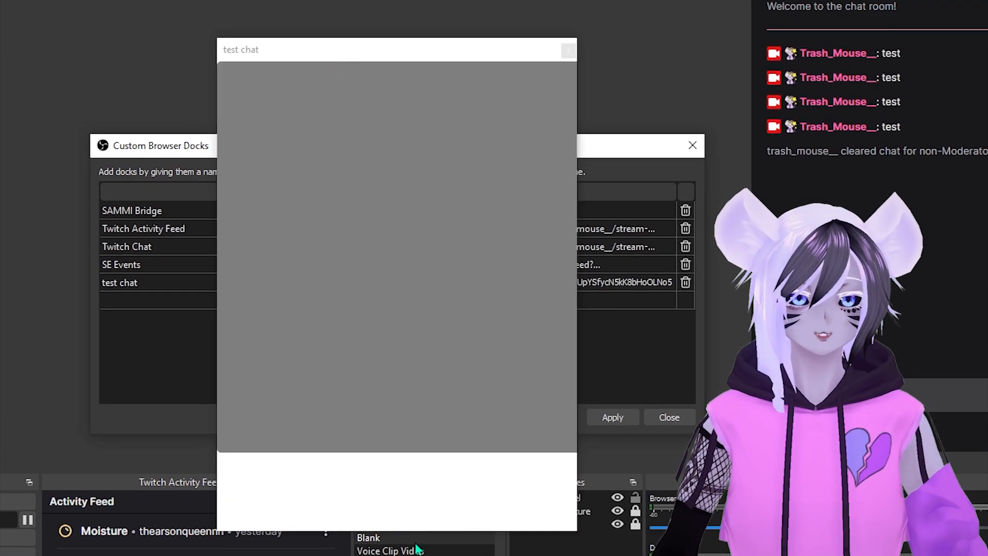
Step: Shorten the test chat dock to the height of its grey chat box and place it in the screen's upper-left corner
drag(429, 530, 413, 454)
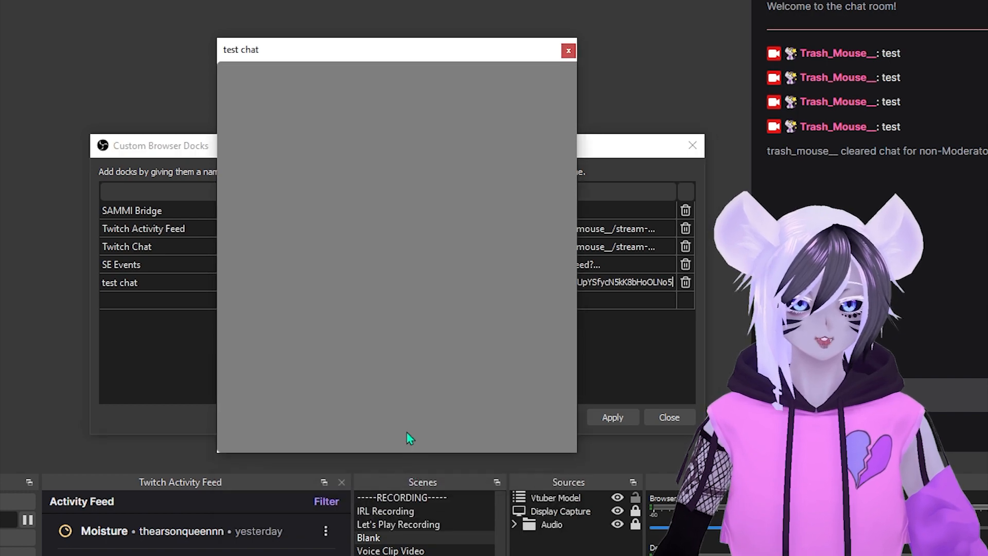
drag(383, 54, 139, 38)
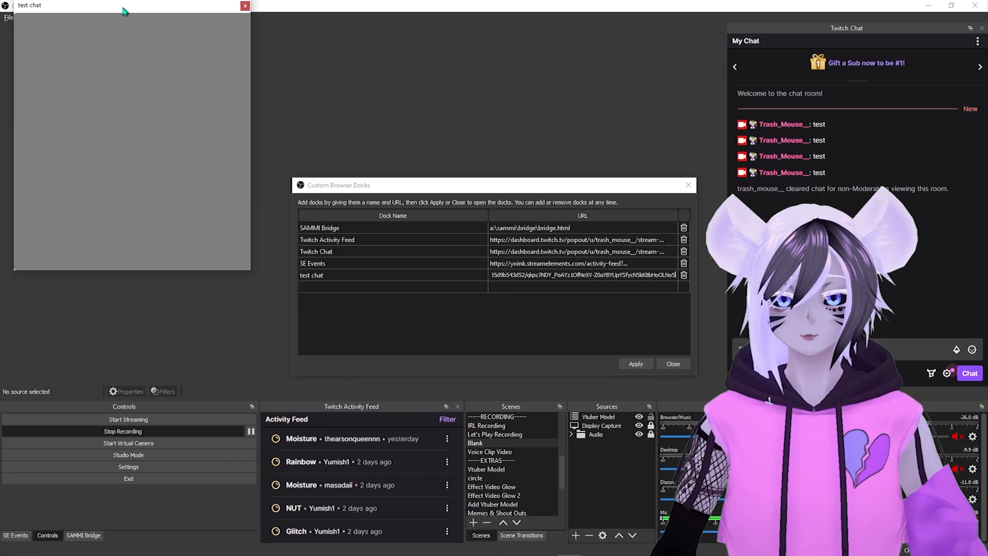
drag(124, 10, 116, 10)
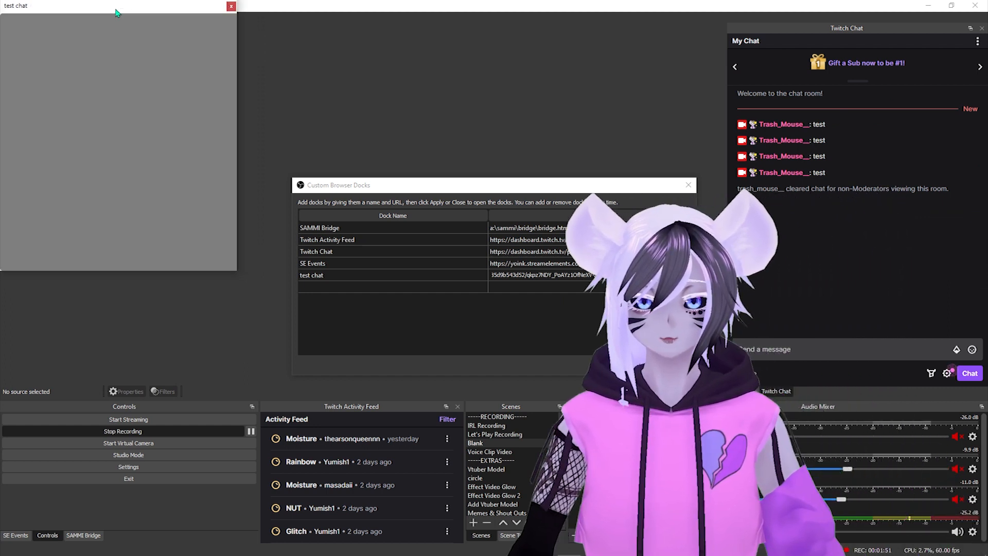
Step: Send the message "test" in the Twitch chat
click(788, 349)
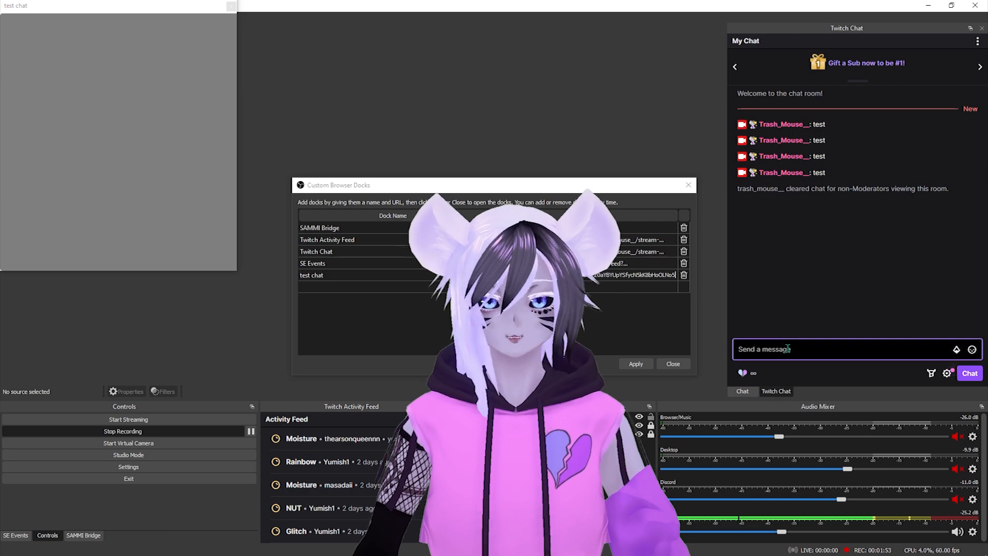
text(test)
key(Return)
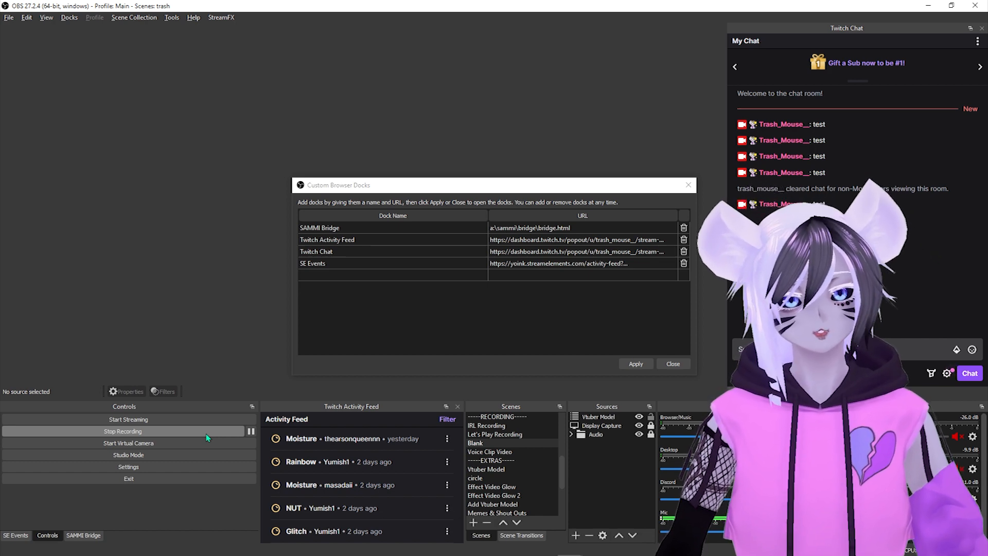
Step: Switch to StreamElements, pop out the Activity feed, copy the popout's URL and close the popout window
key(alt+Tab)
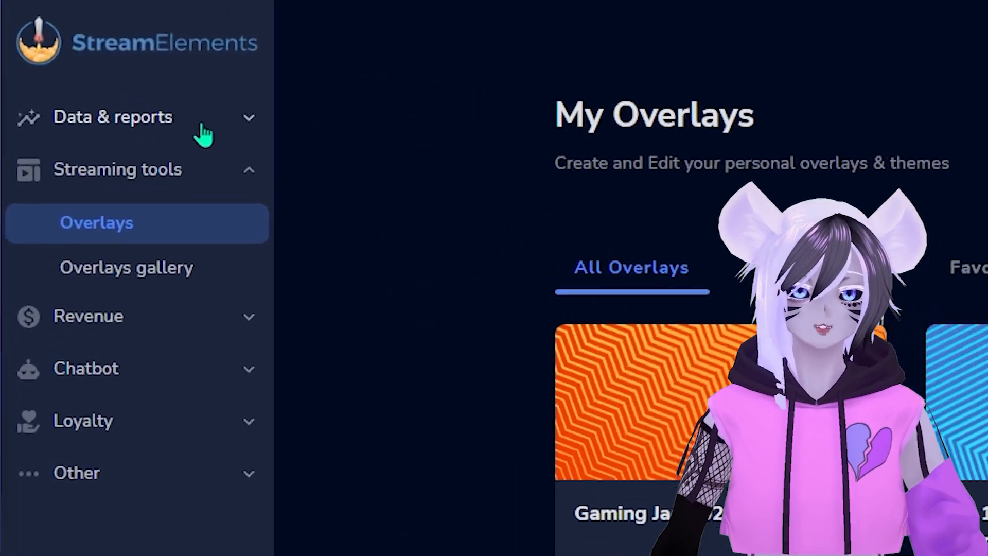
click(104, 91)
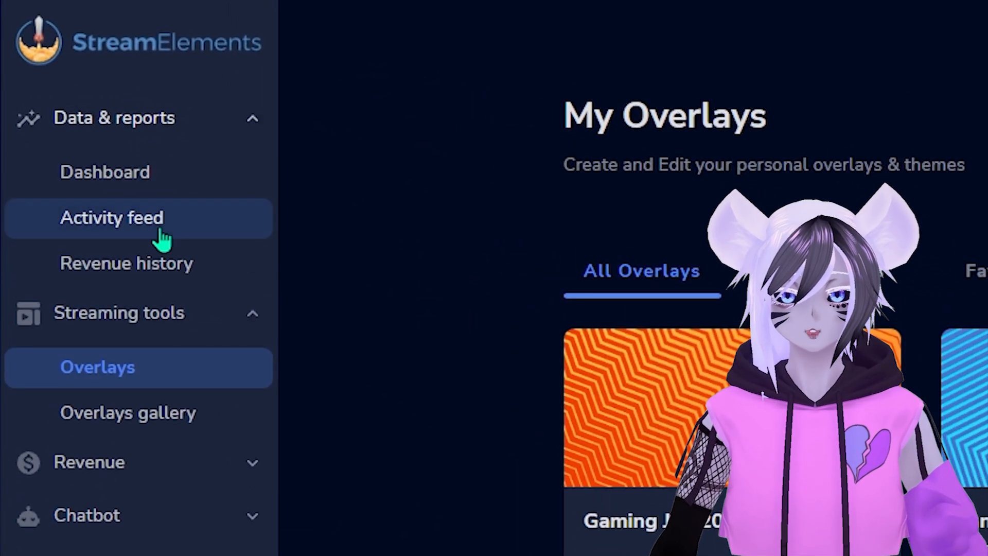
click(159, 226)
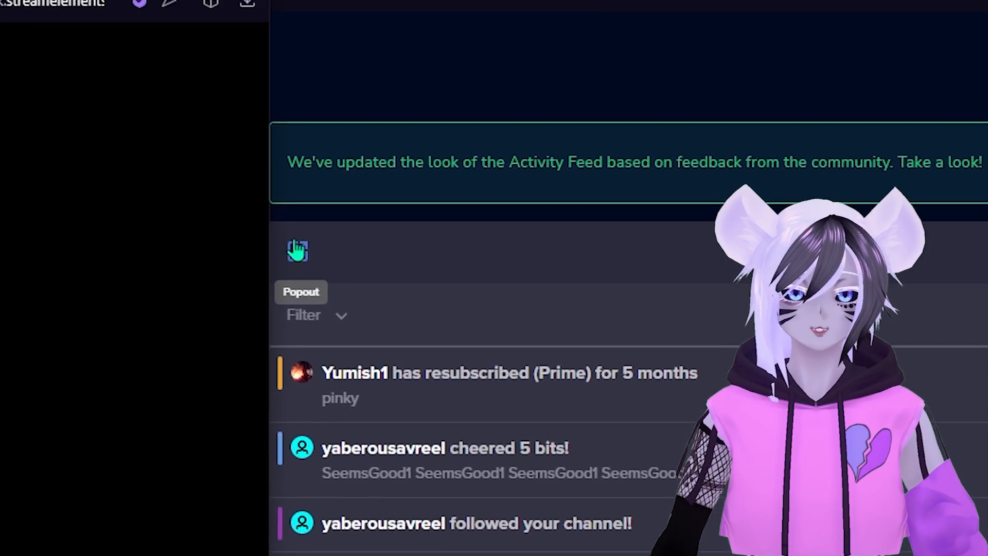
click(297, 249)
click(172, 67)
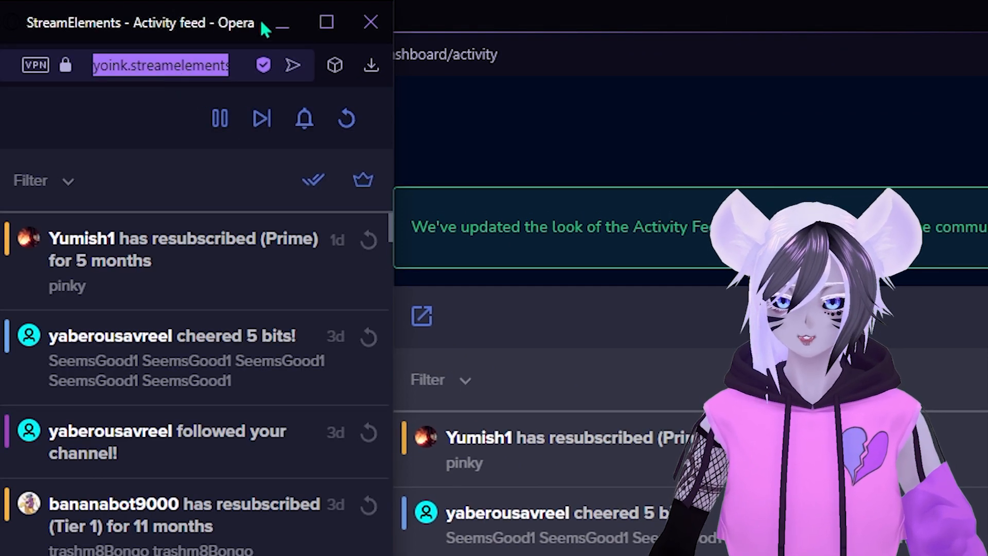
click(382, 22)
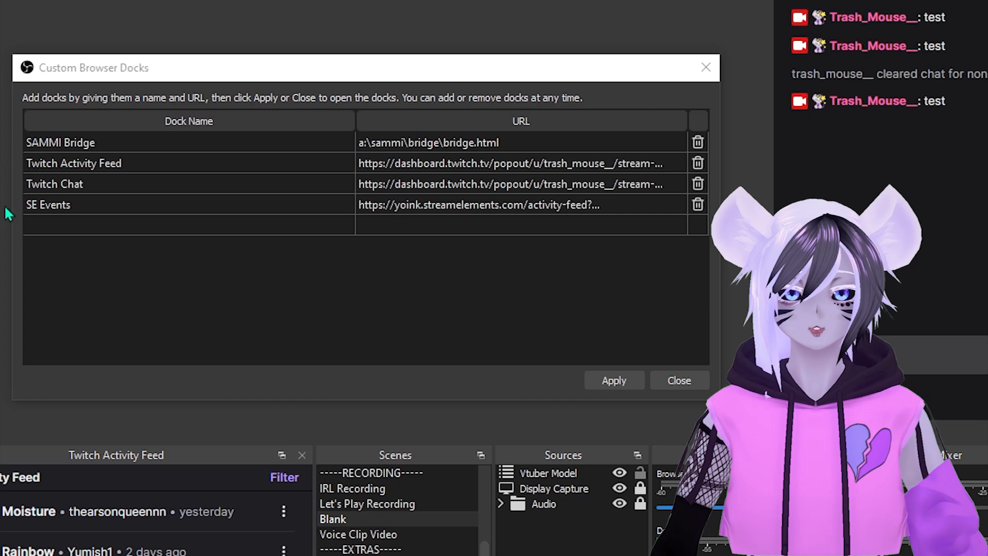
Step: In OBS, add a custom browser dock named "se event" using the copied activity feed URL
click(94, 223)
text(se )
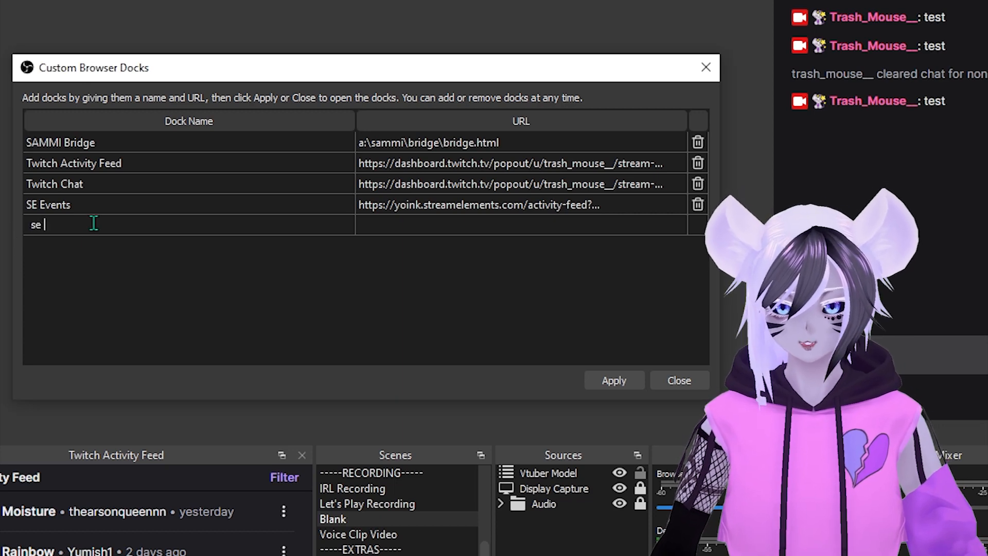
text(event)
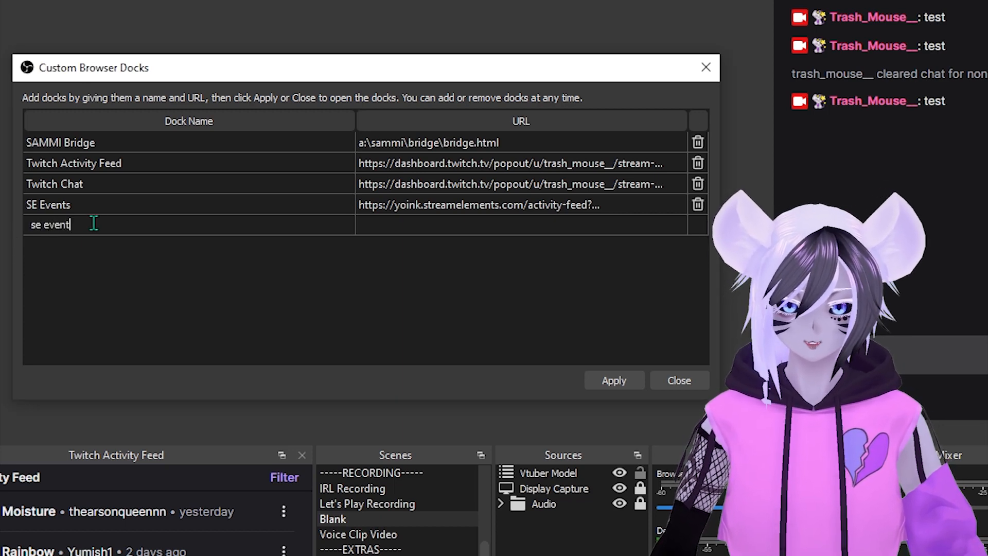
click(433, 226)
text(ctivitiesToolbar=false&popout=true&theme=dark&withSetupWizard=false)
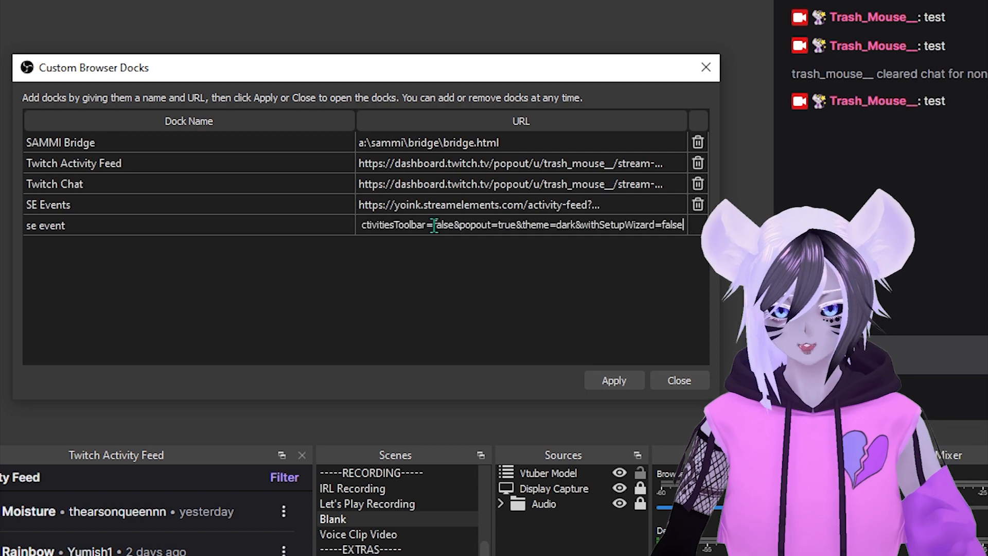
click(632, 380)
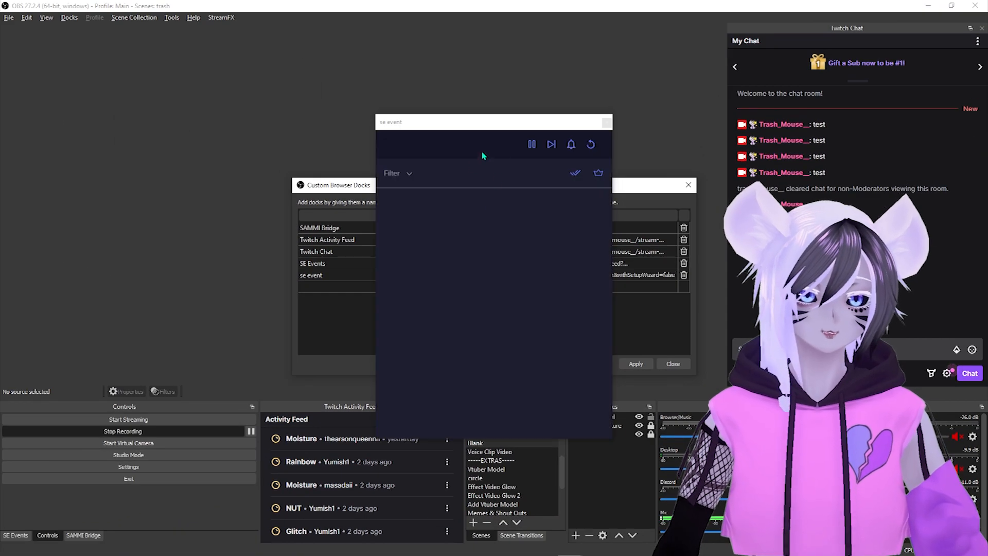
Step: Place the se event dock in the screen's upper-right corner and shorten it to show only the three newest events
drag(474, 126, 850, 12)
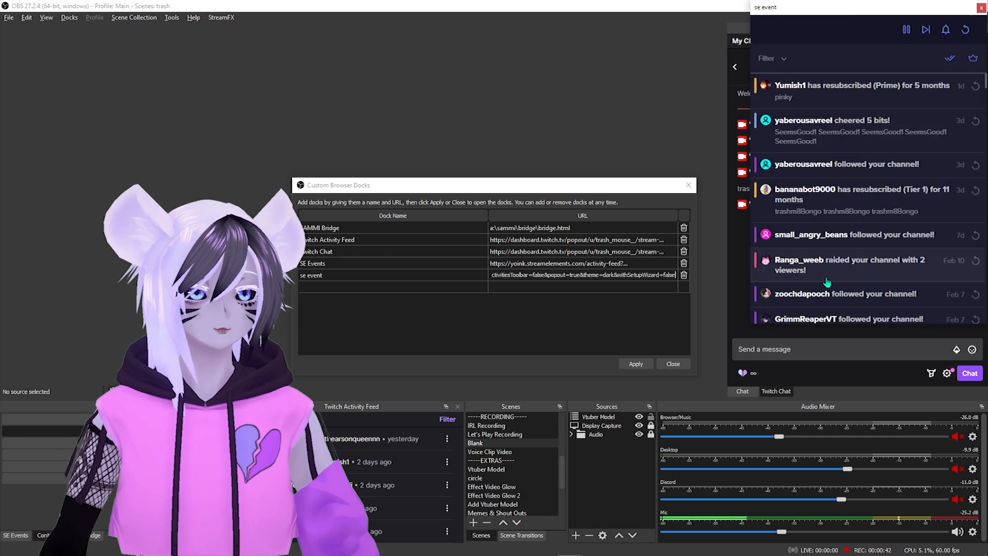
drag(829, 325, 818, 178)
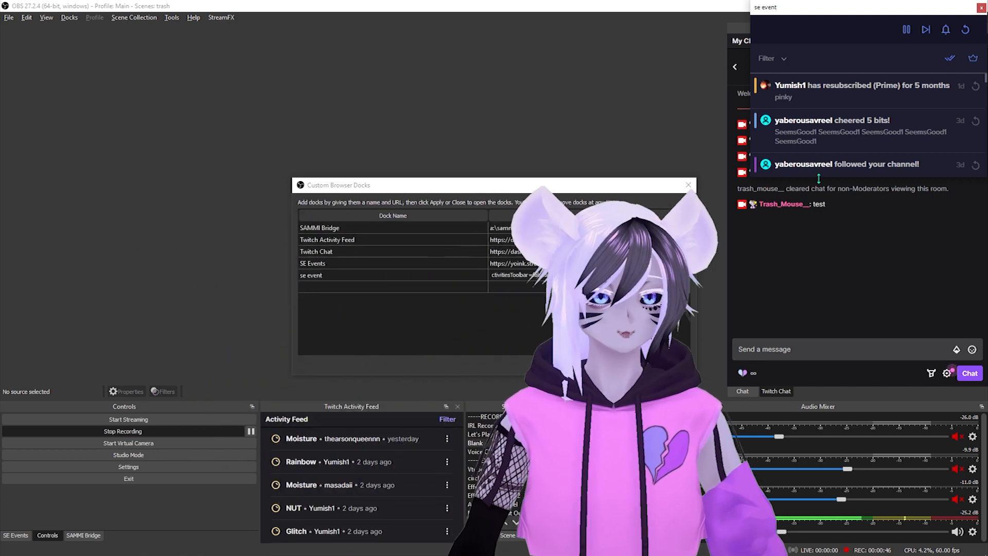